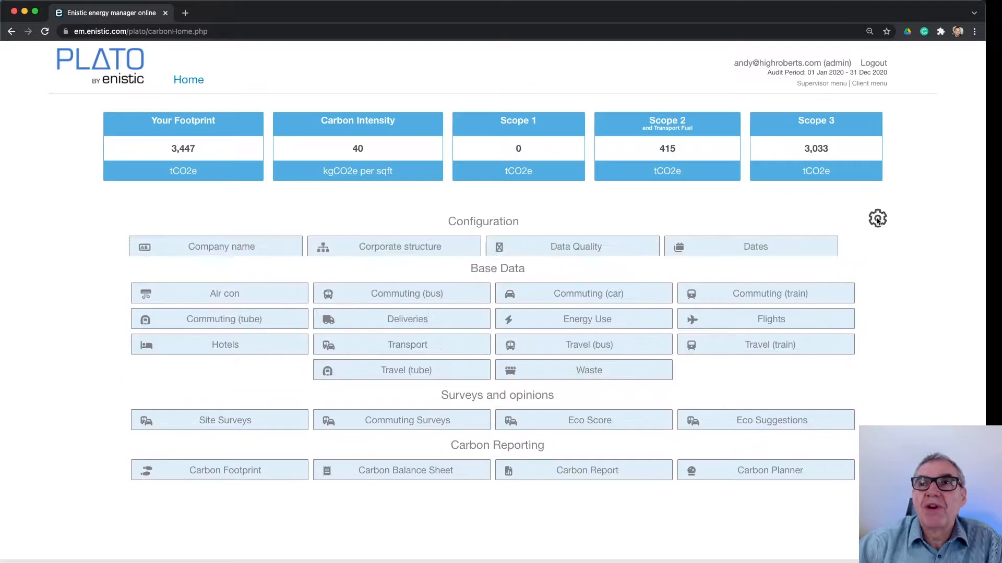
View the company name setting, leave it without editing, and open the corporate structure configuration
left_click(242, 248)
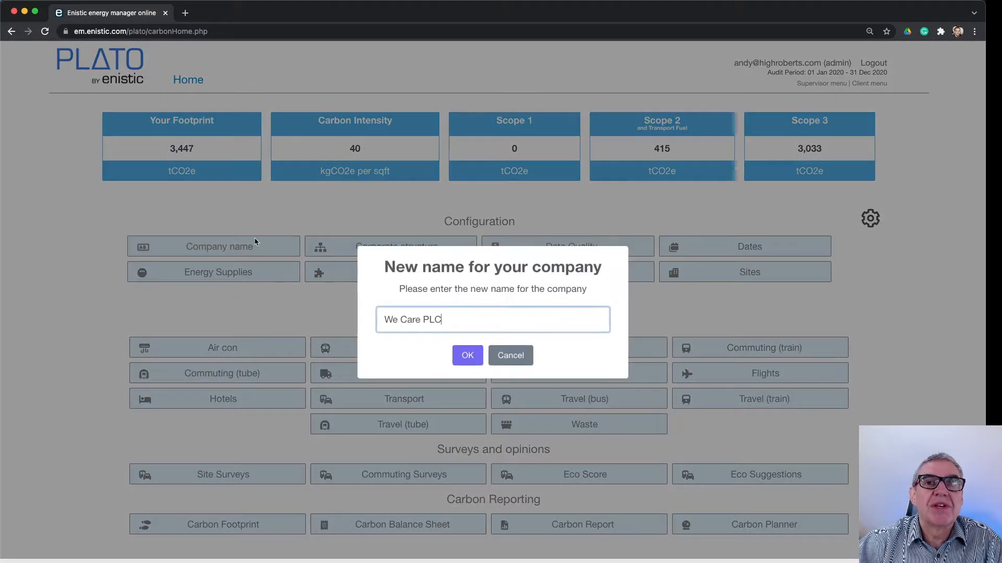
left_click(514, 355)
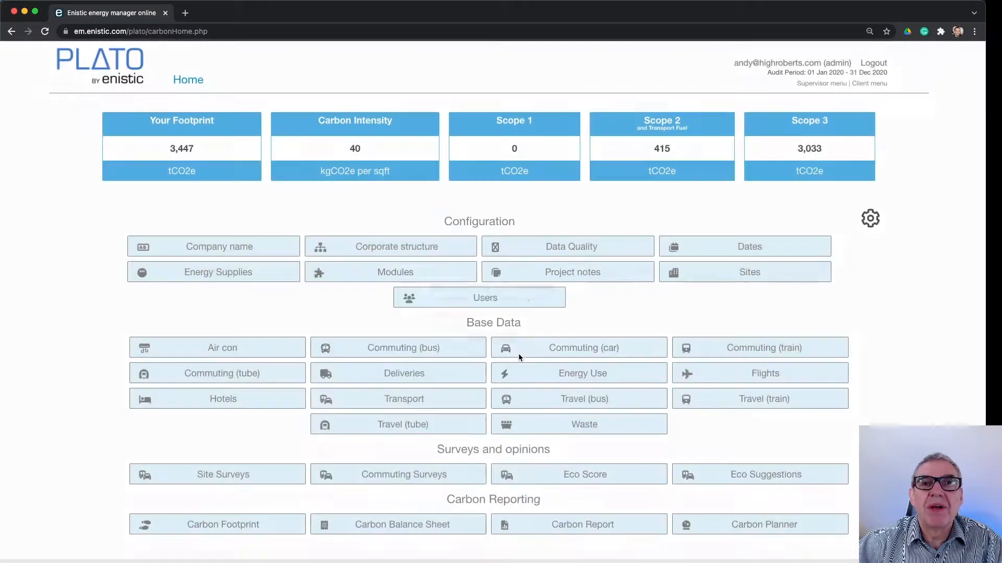
left_click(396, 245)
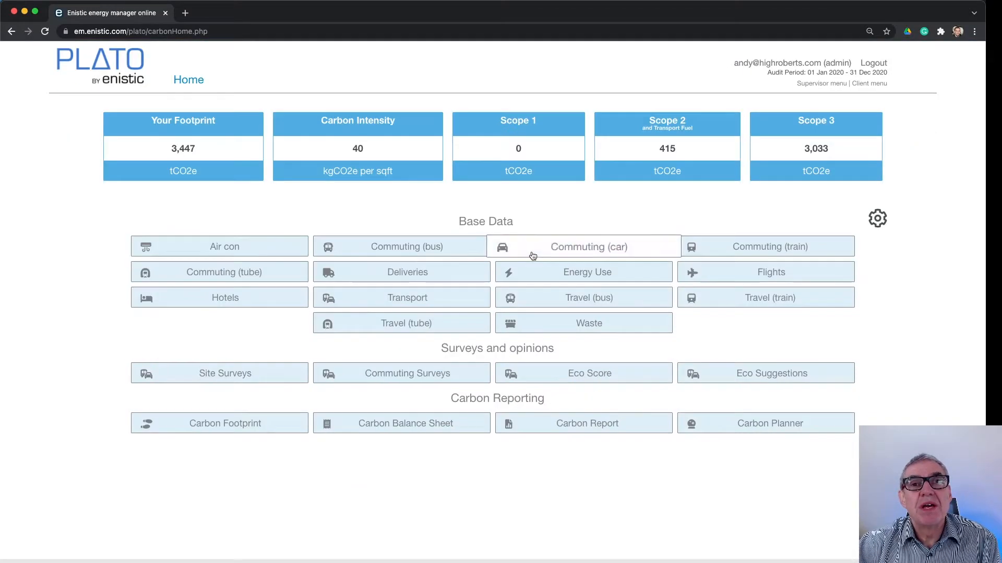
Set the audit period to the predefined range 1 Jan 2020 - 31 Dec 2020 (Calendar 2020) and save it
left_click(878, 219)
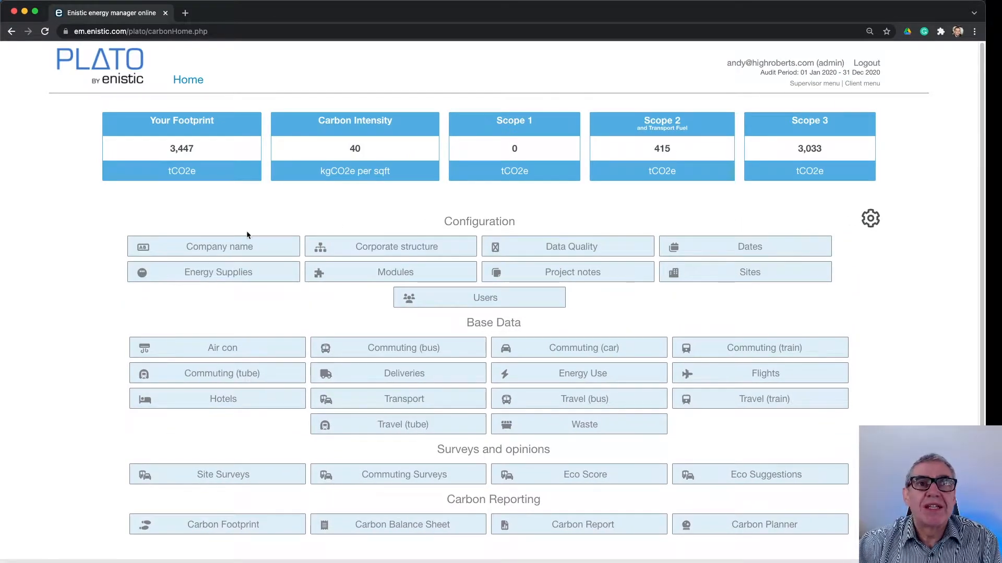
left_click(759, 250)
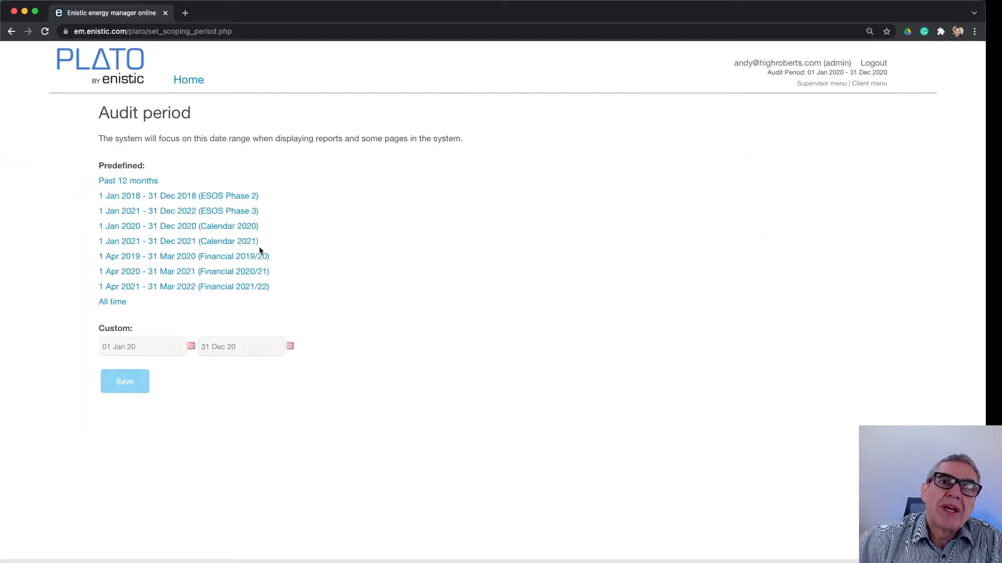
left_click(177, 228)
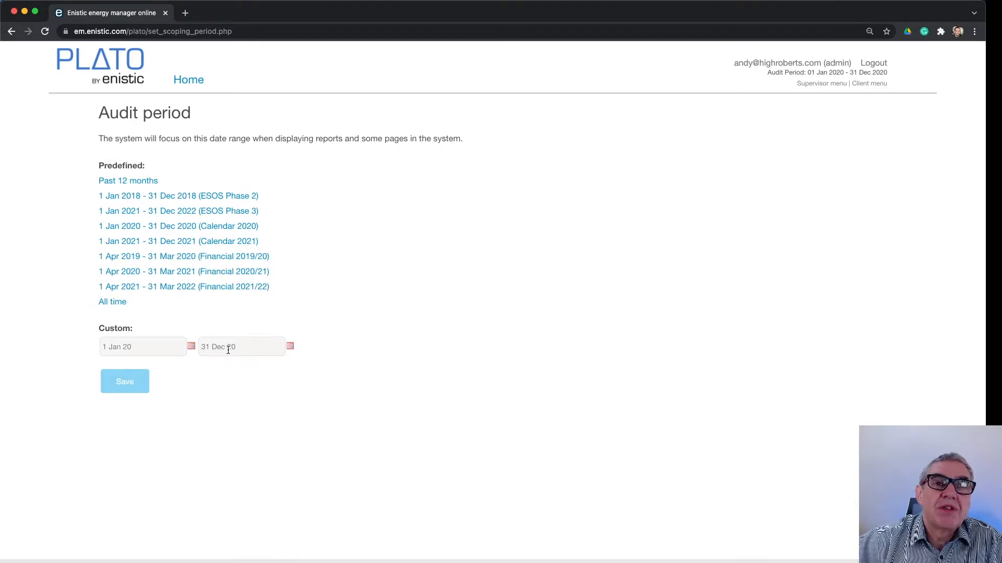
left_click(139, 385)
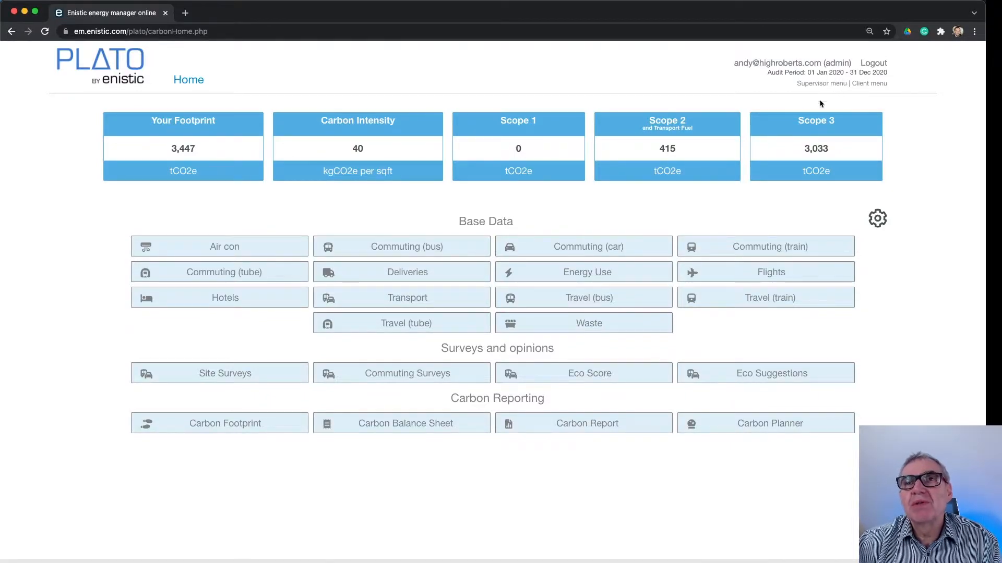
In the Data Quality configuration, set Deliveries to "4 - Estimated" for all sites
left_click(886, 219)
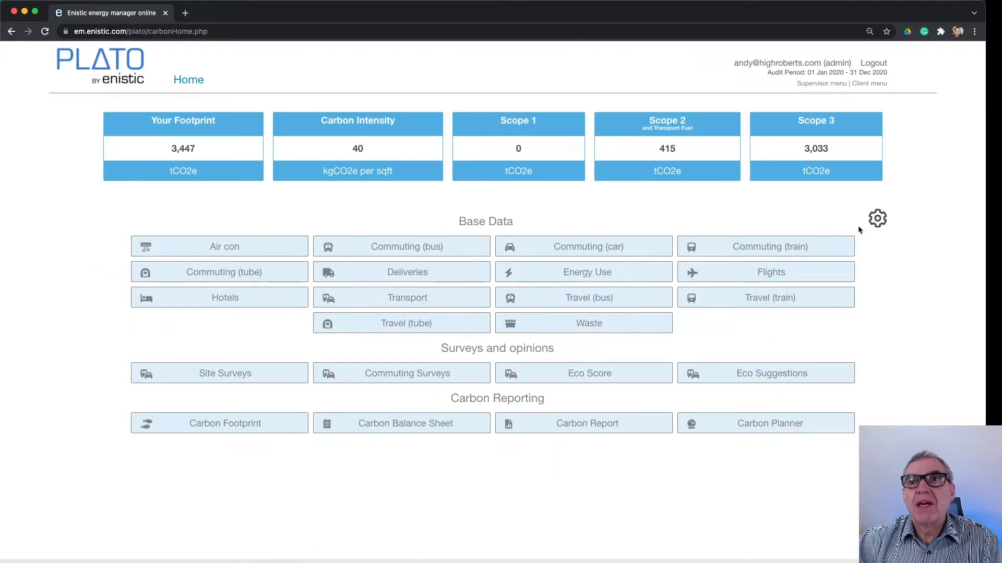
left_click(877, 218)
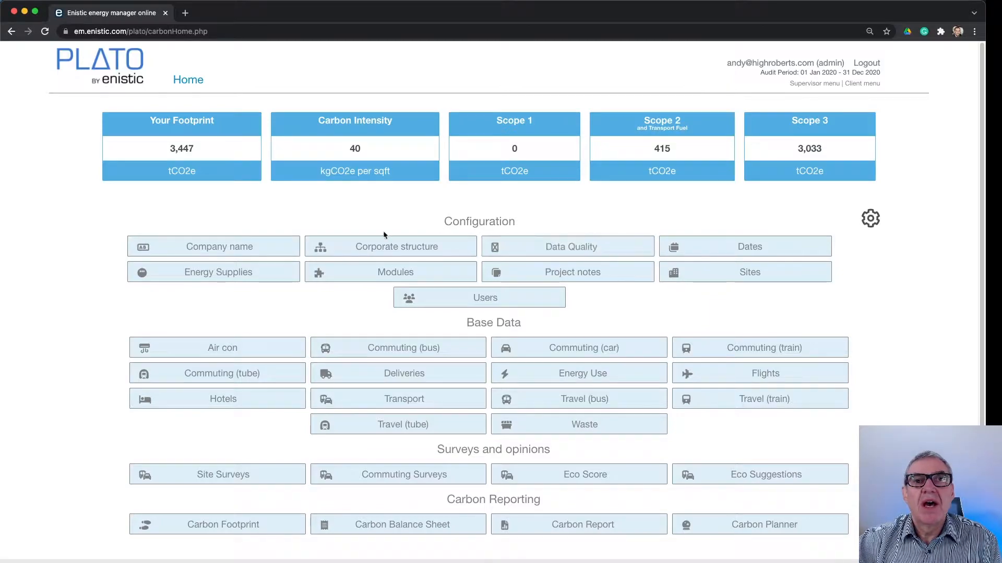
left_click(586, 251)
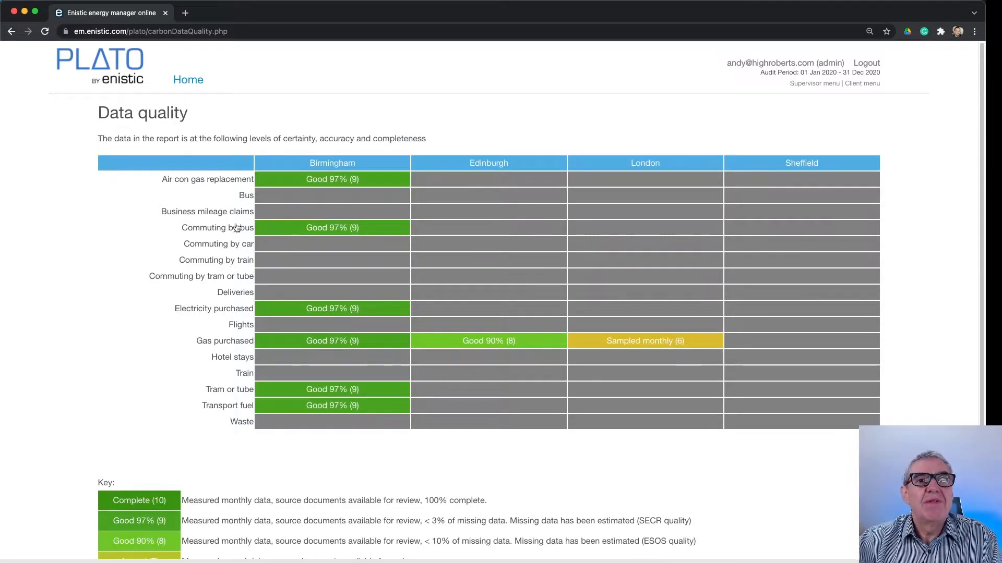
left_click(236, 294)
left_click(496, 321)
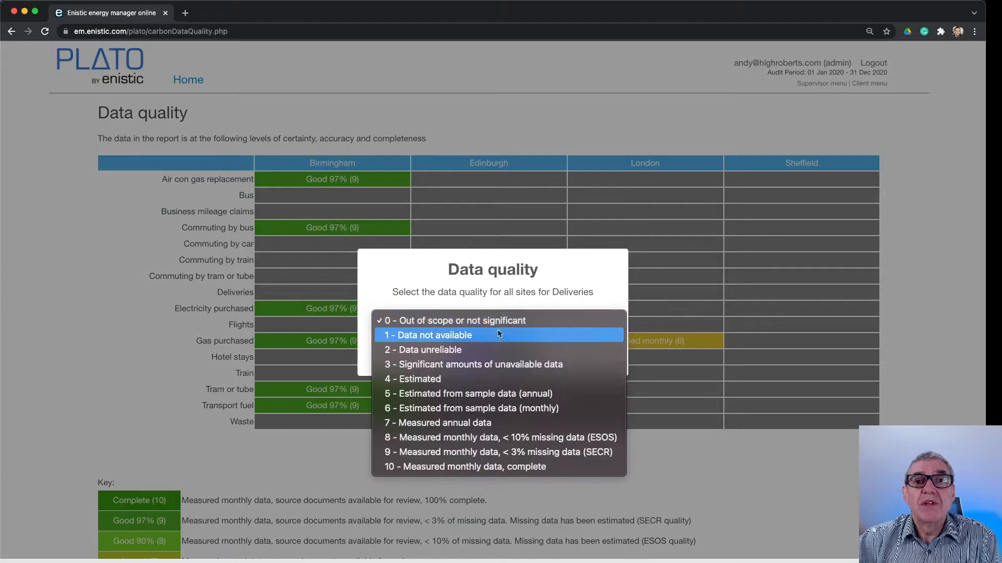
left_click(478, 386)
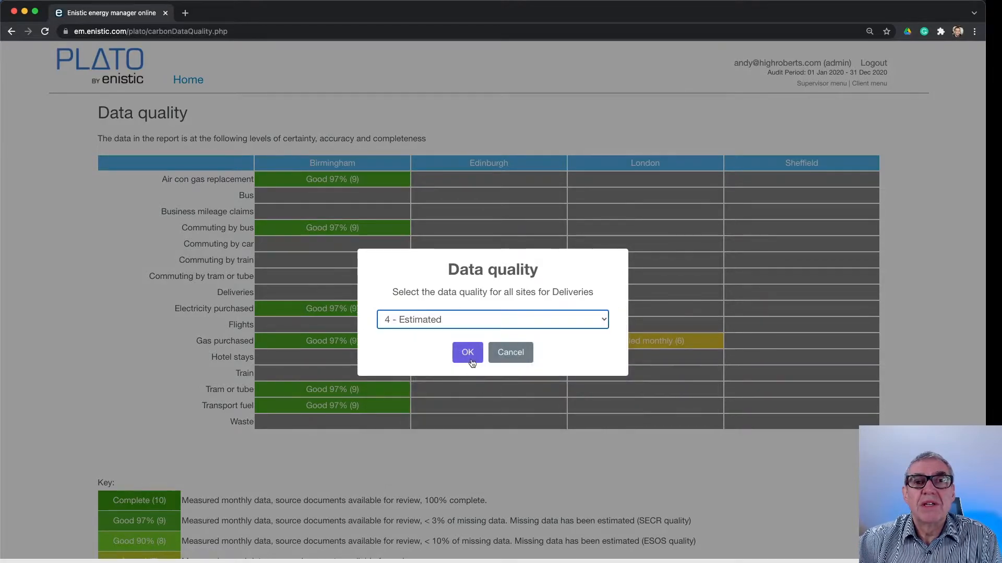
left_click(468, 355)
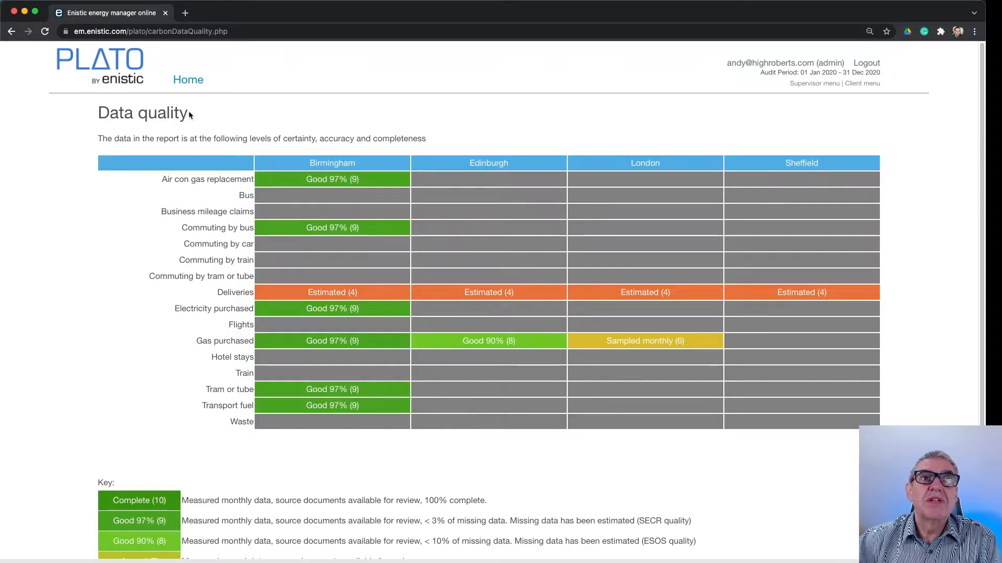
Leave the data quality table, review the users' access rights in User Management, and return to the home page
left_click(187, 81)
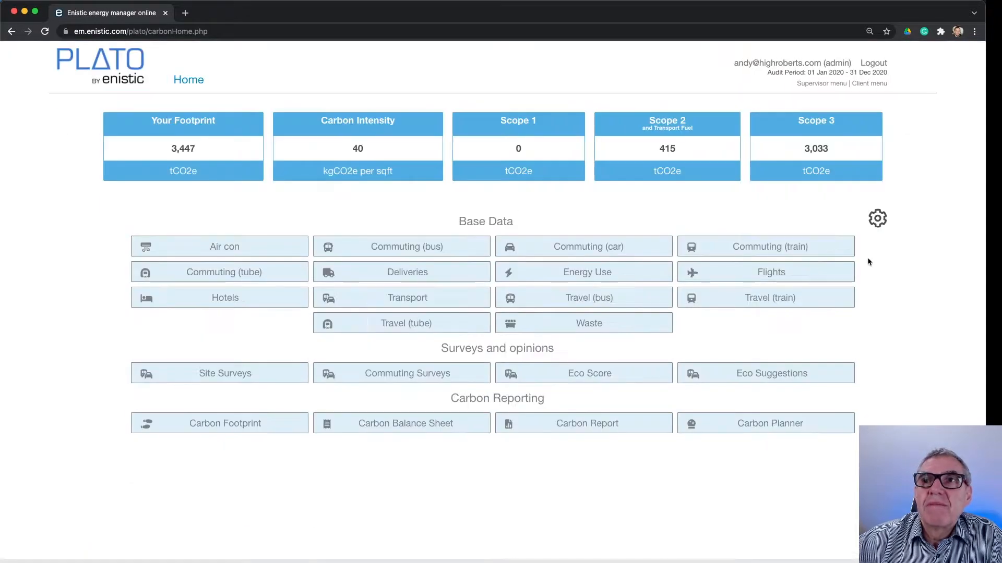
left_click(877, 218)
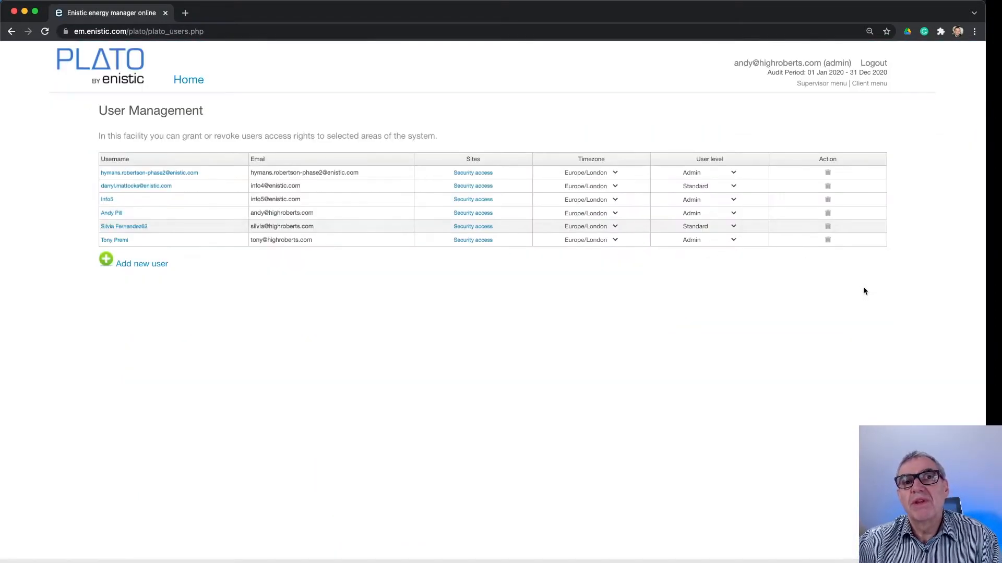
left_click(186, 77)
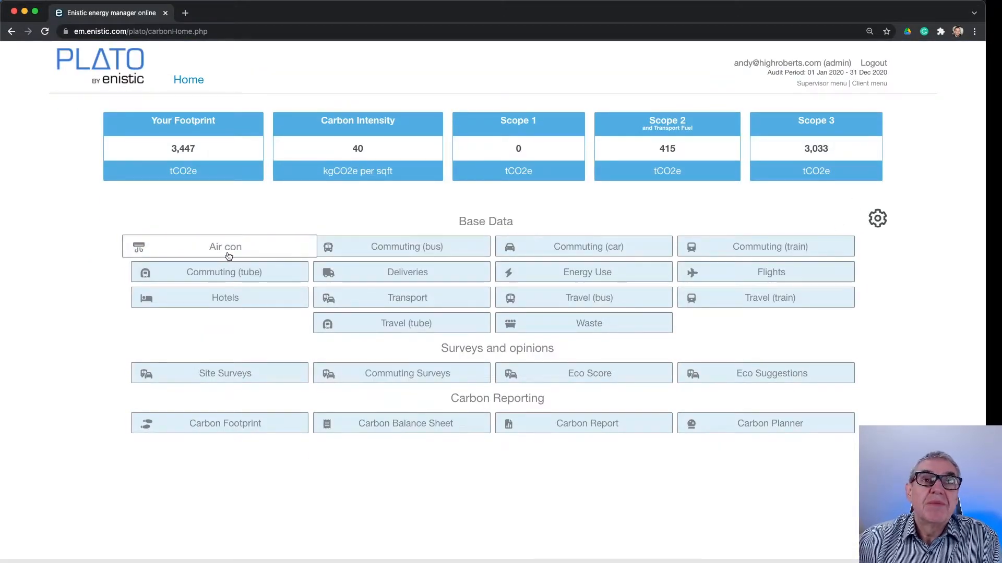
Examine the carbon footprint scope modules and the Limited Net Zero (PPN06-21 compliant) quick set, and return to the home page
left_click(877, 219)
left_click(387, 271)
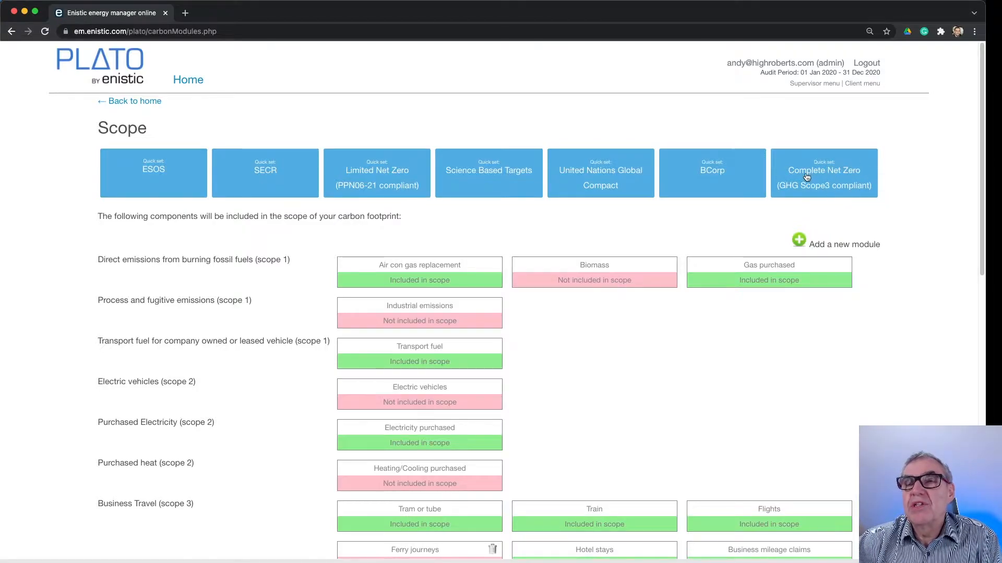
left_click(382, 172)
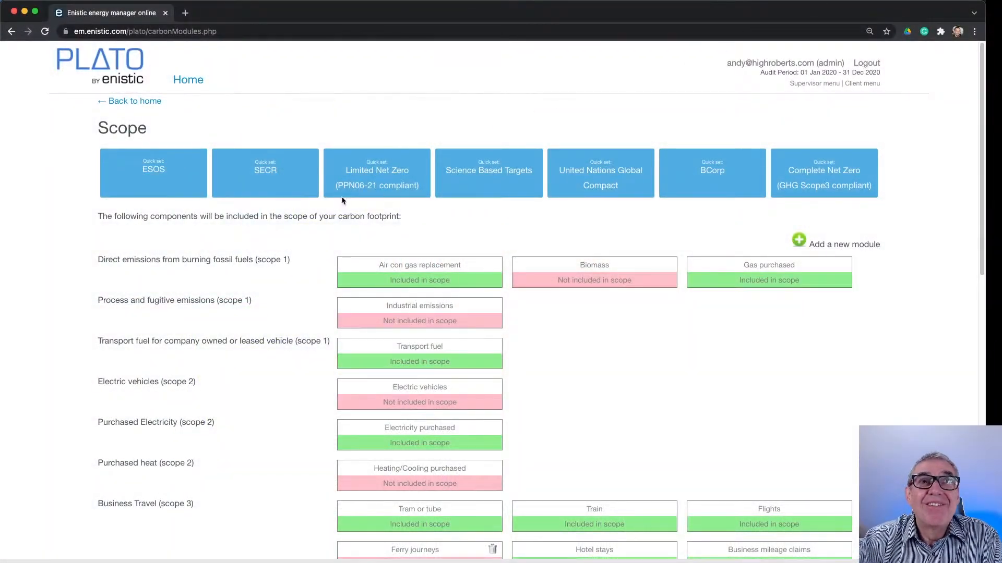
left_click(187, 79)
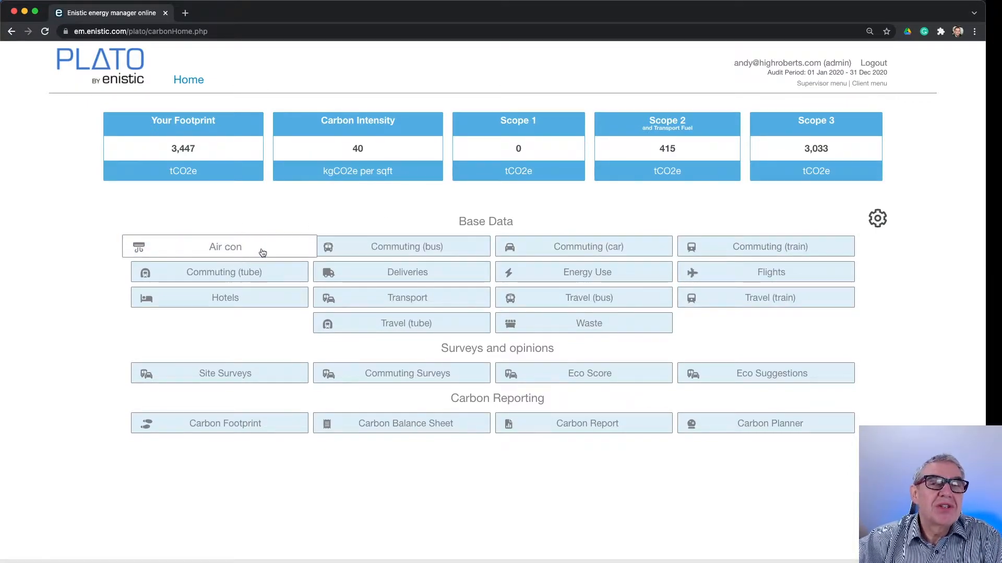
Open the Energy Use base data and begin adding a new energy source located at the London site
left_click(596, 275)
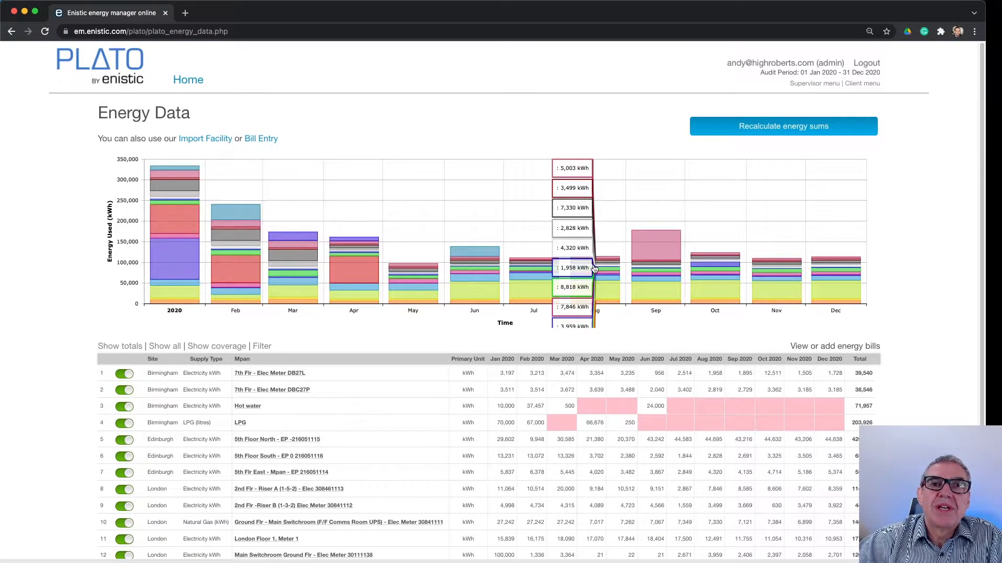
scroll(64, 286, "down", 2)
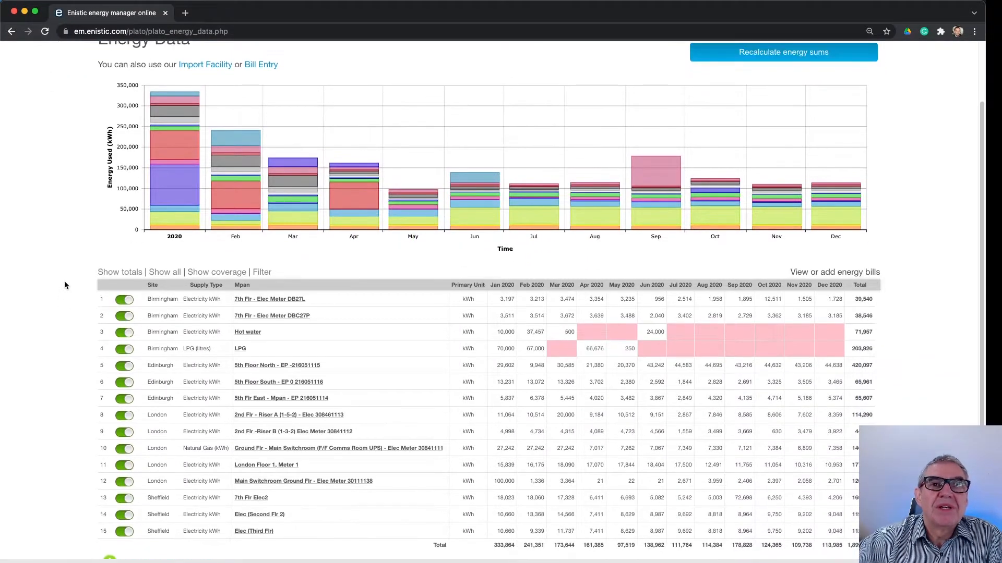
scroll(65, 285, "down", 1)
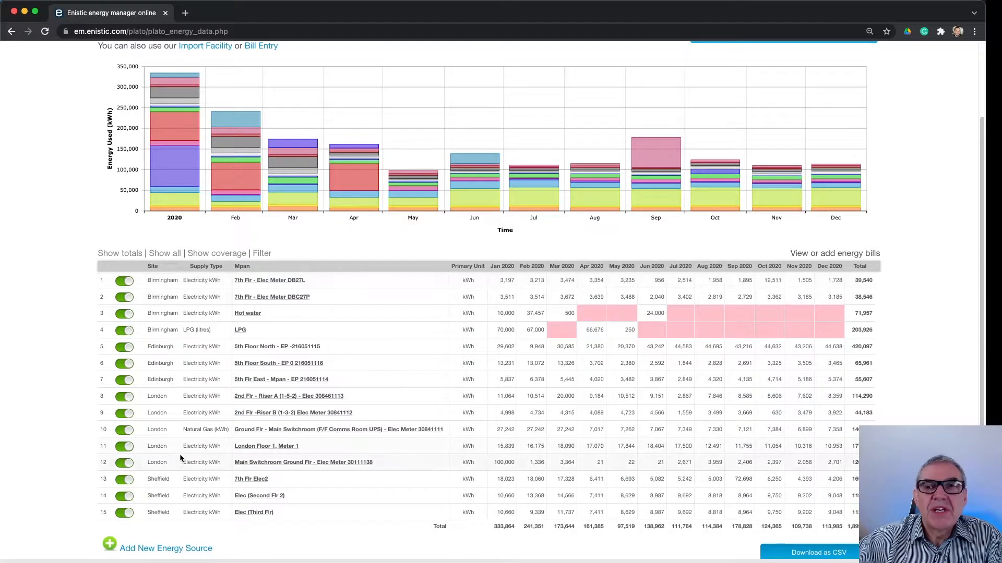
left_click(168, 549)
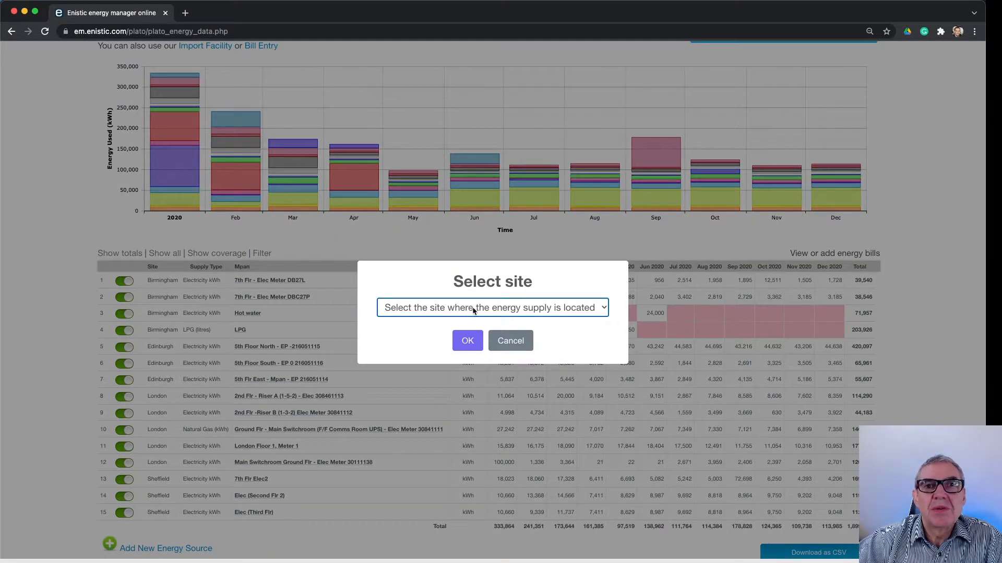
left_click(433, 307)
left_click(445, 334)
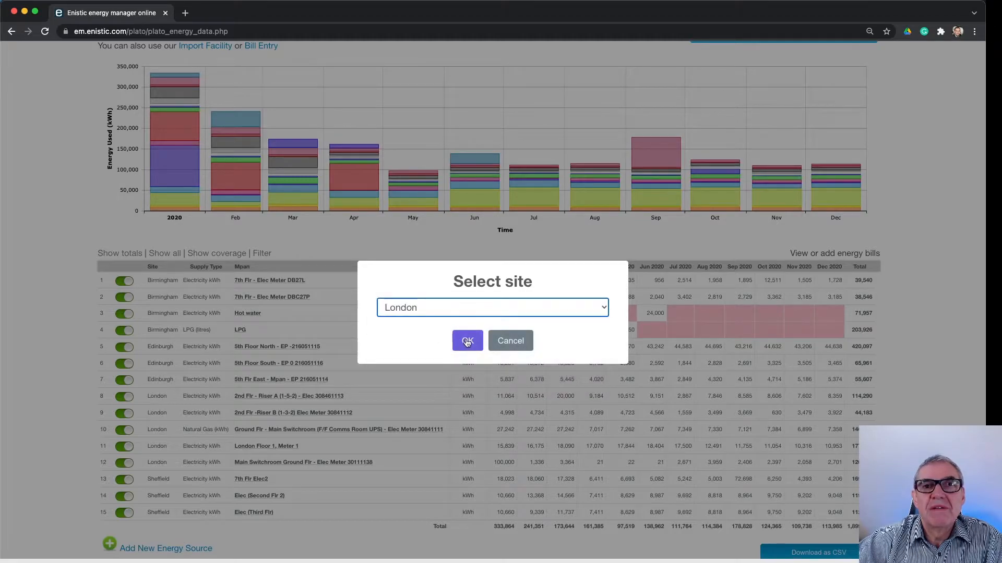
left_click(466, 341)
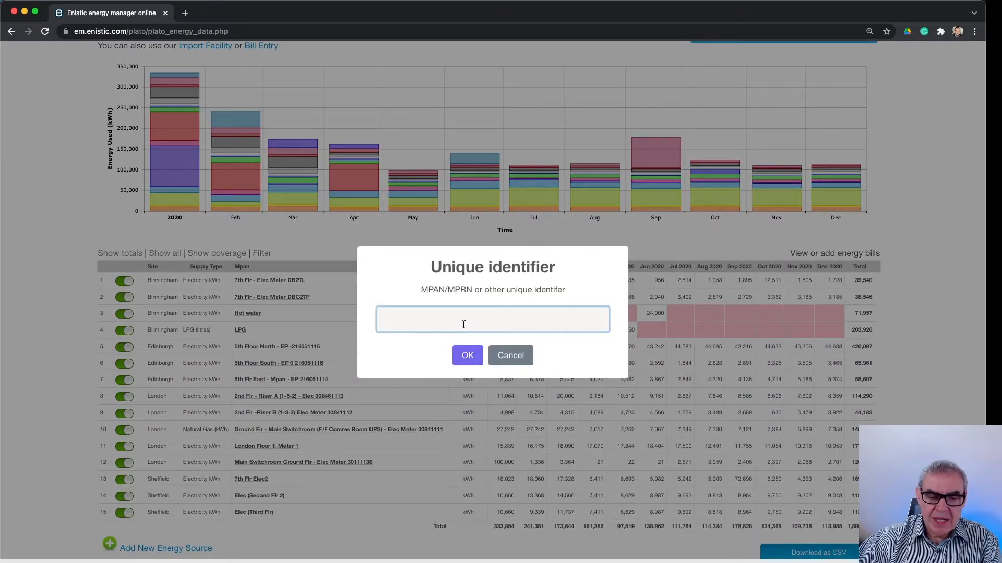
Enter "Propane" as the unique identifier of the new energy source
type("D")
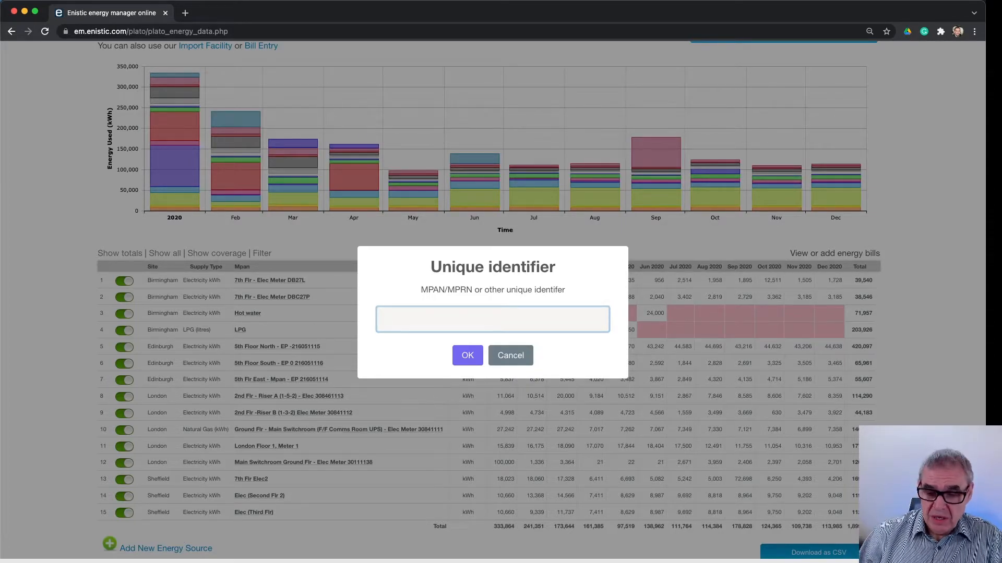
type("Propo")
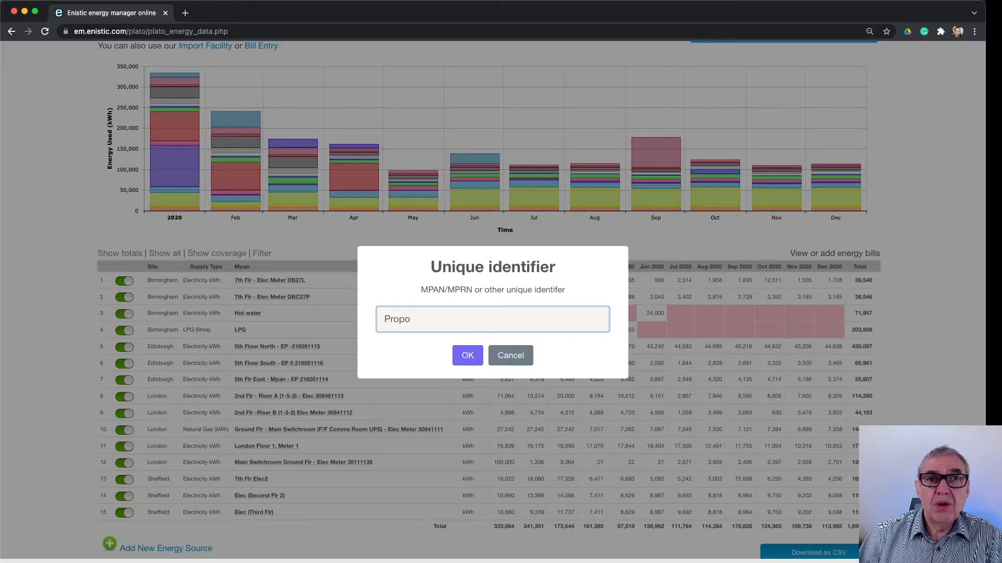
key("BackSpace")
type("ane")
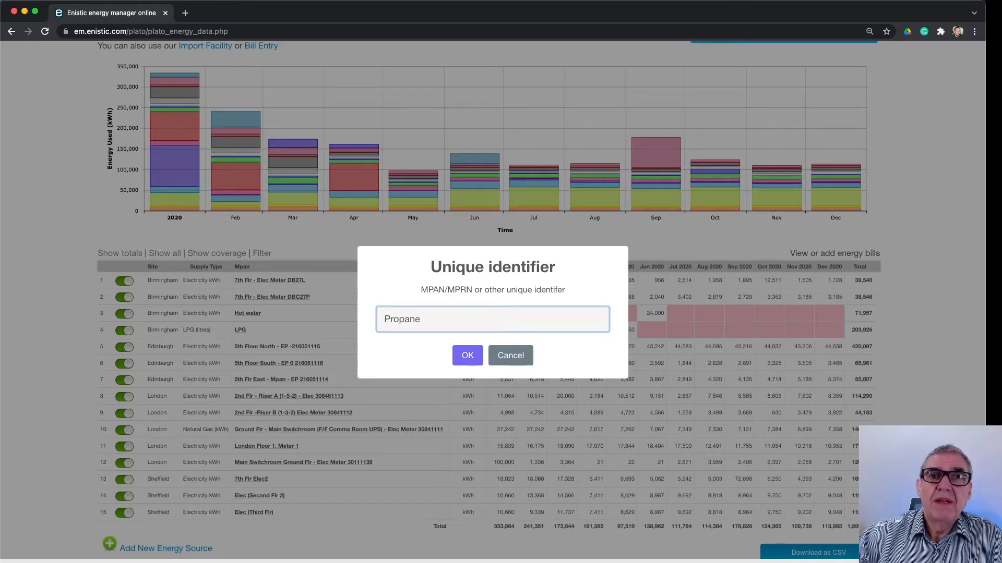
left_click(466, 354)
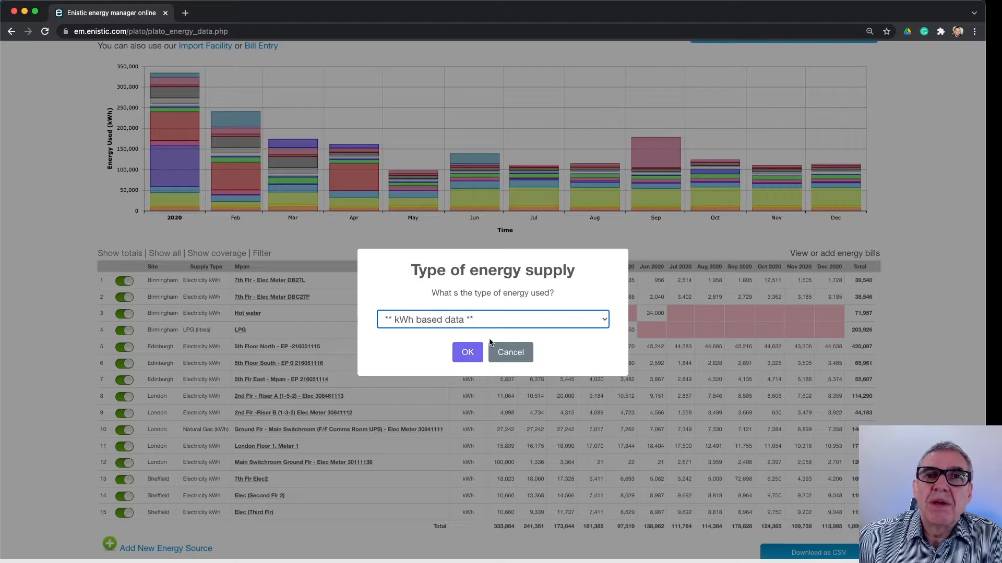
Set the energy supply type to Propane (litres), add the source, and check its row in the energy data table
left_click(490, 321)
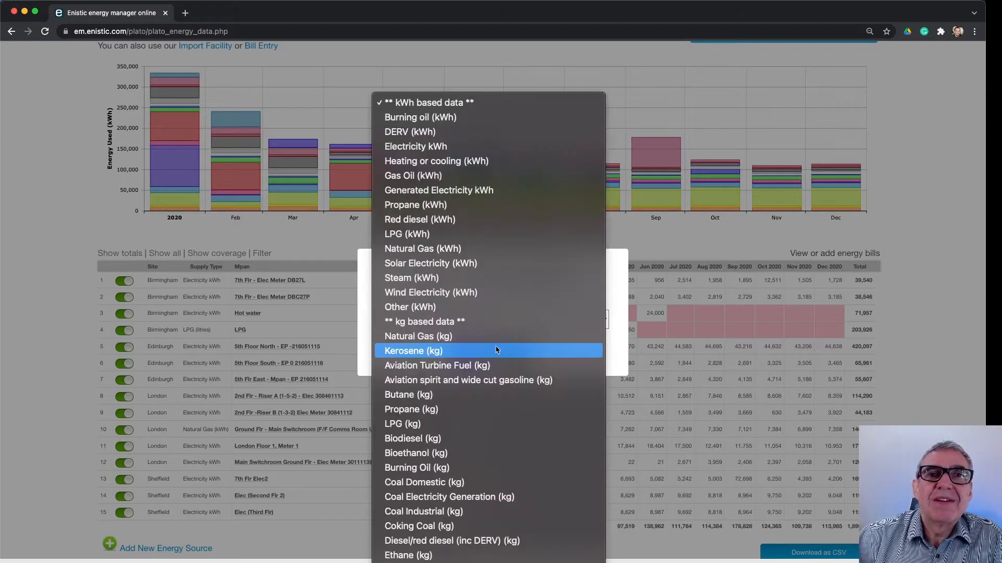
scroll(491, 333, "down", 10)
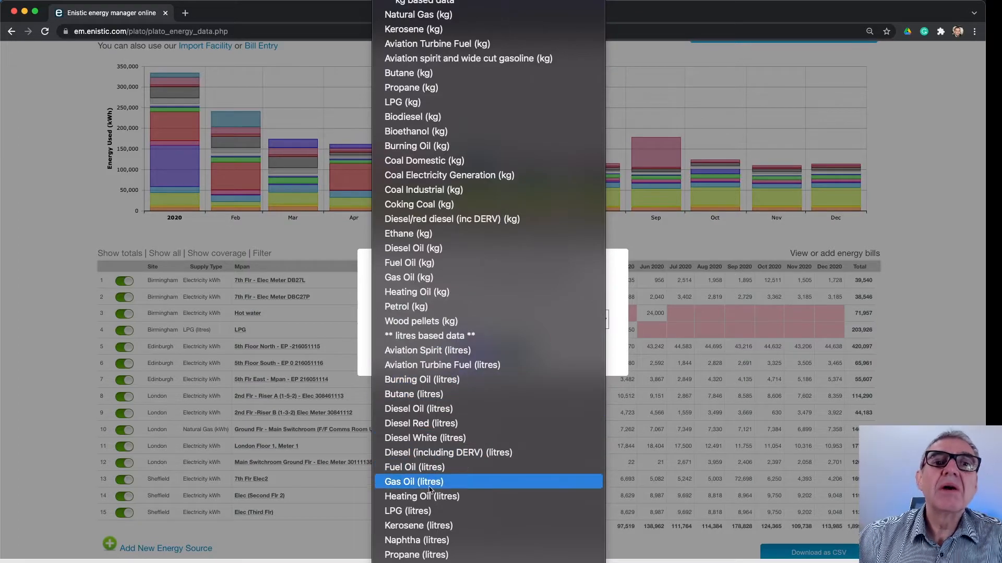
left_click(411, 554)
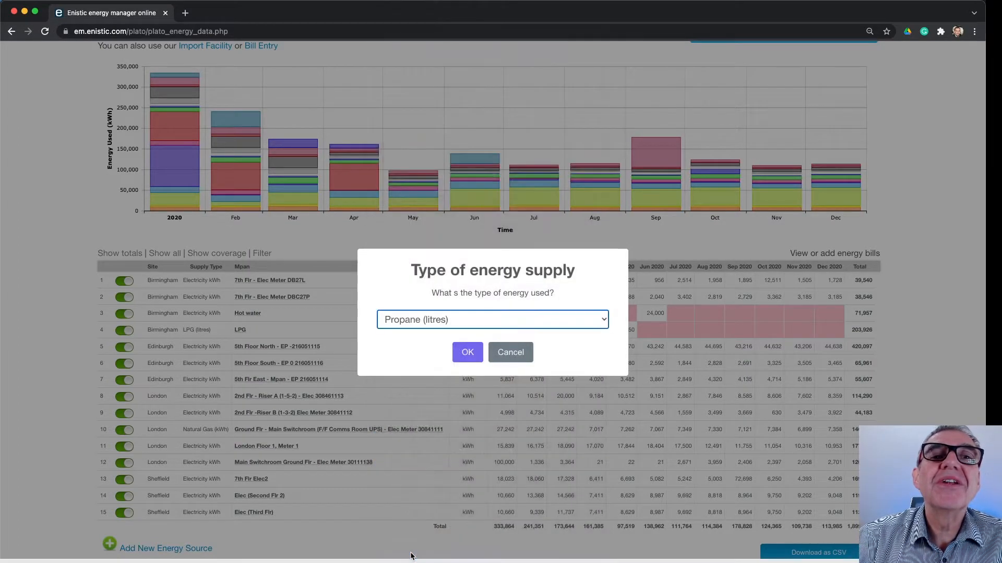
left_click(472, 350)
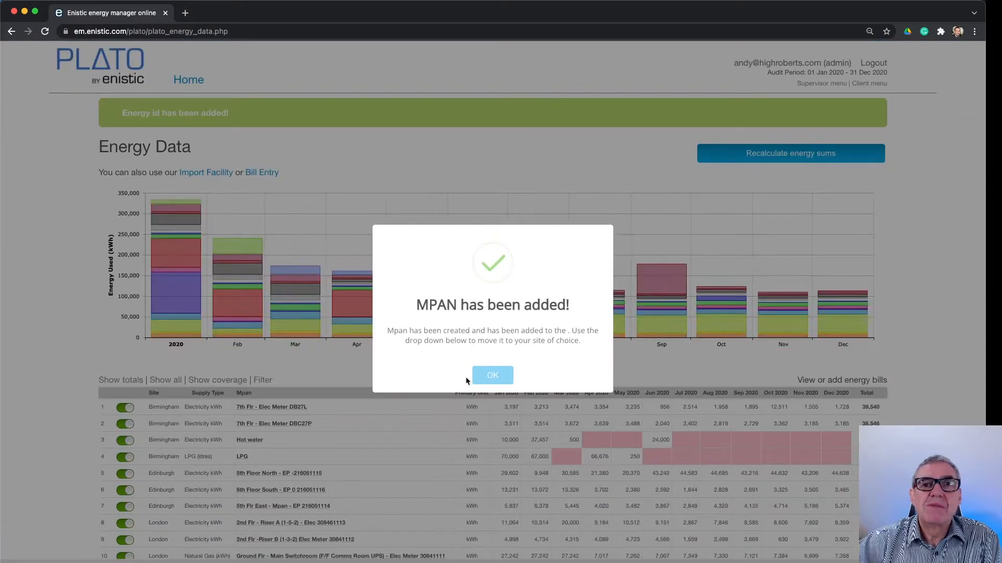
left_click(487, 376)
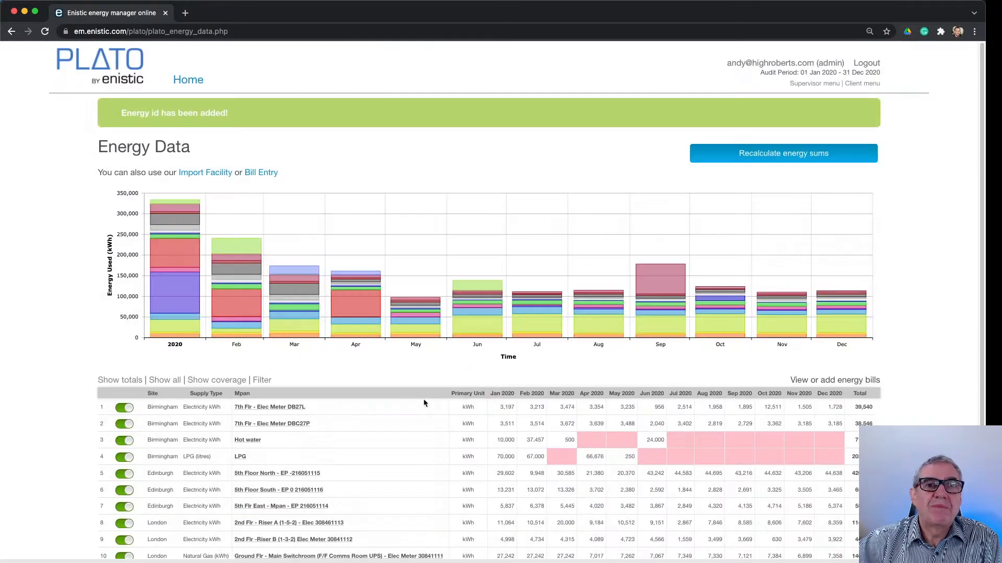
scroll(423, 398, "down", 5)
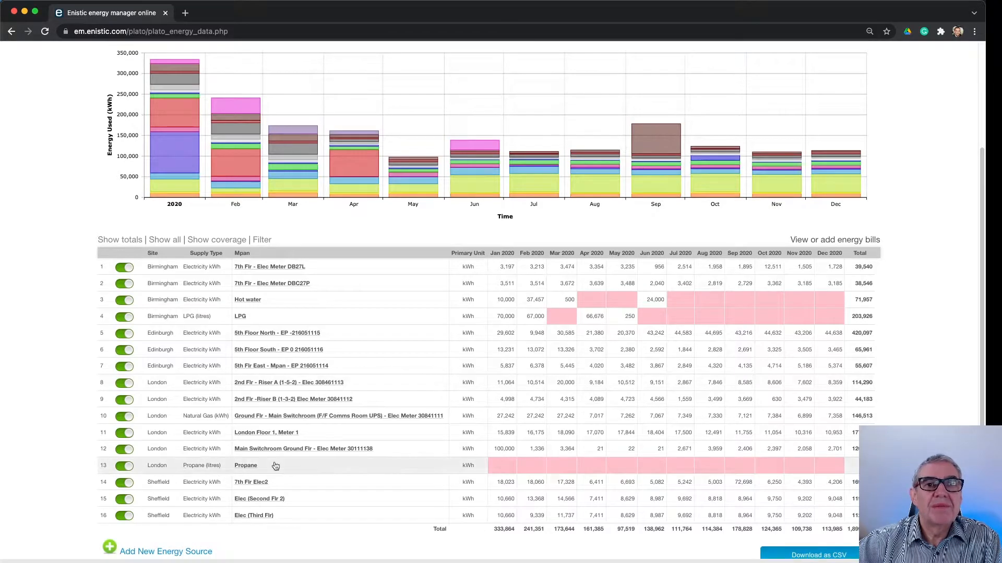
Enter the Propane source's monthly energy use as 300 for January 2020 and 400 for February 2020
left_click(507, 462)
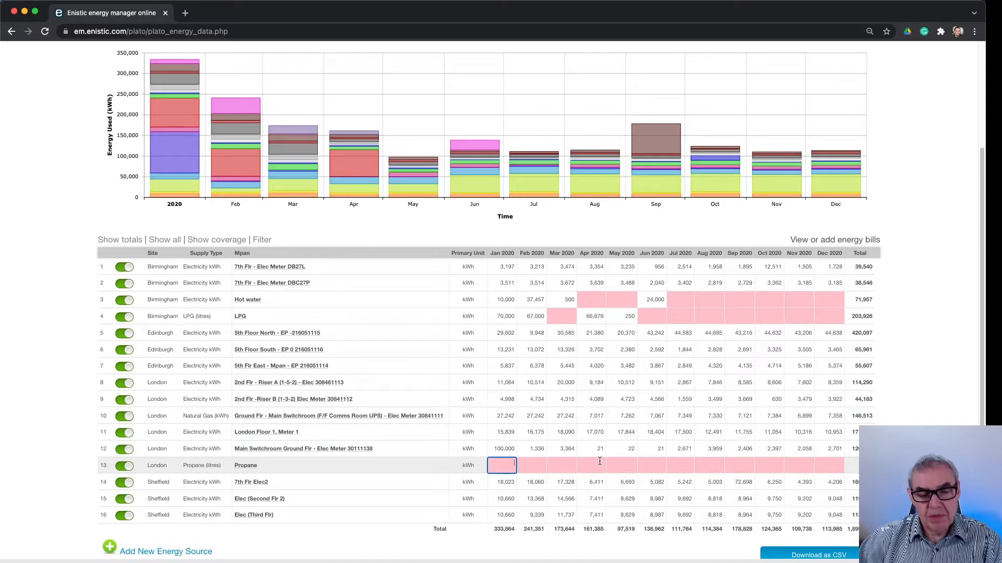
type("300")
key("Tab")
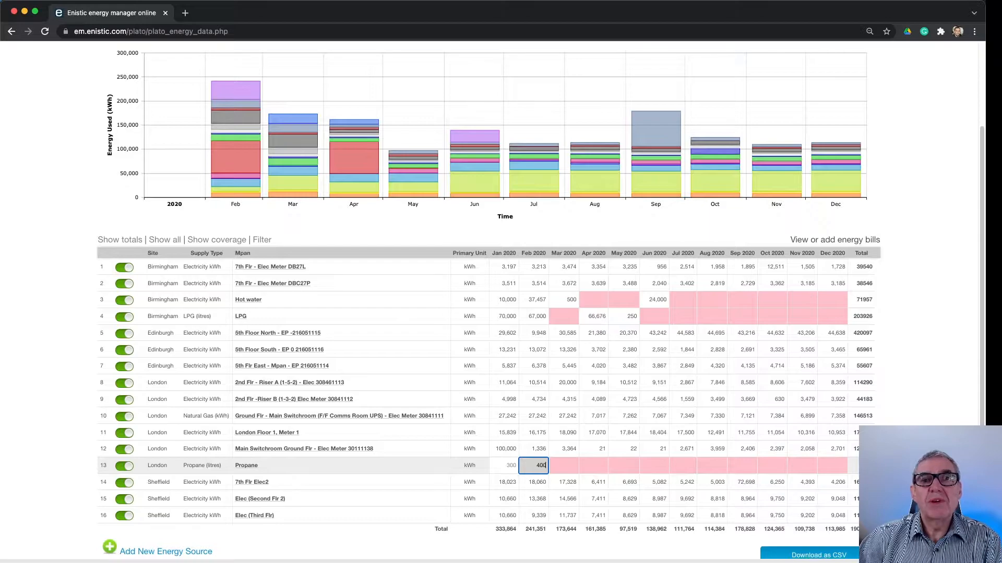
type("400")
key("Tab")
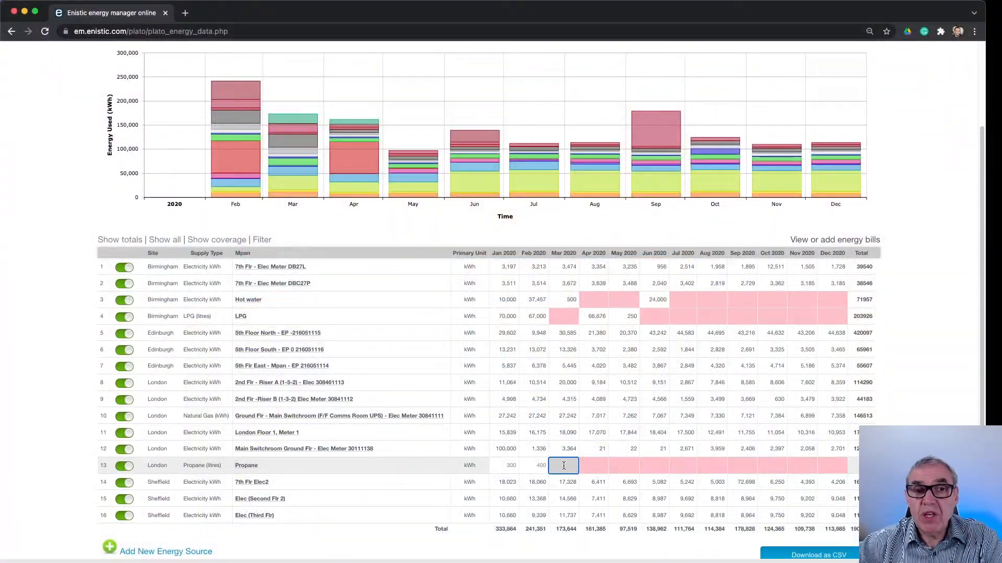
Open the energy bills and start a new bill for the London site's Propane source
left_click(837, 242)
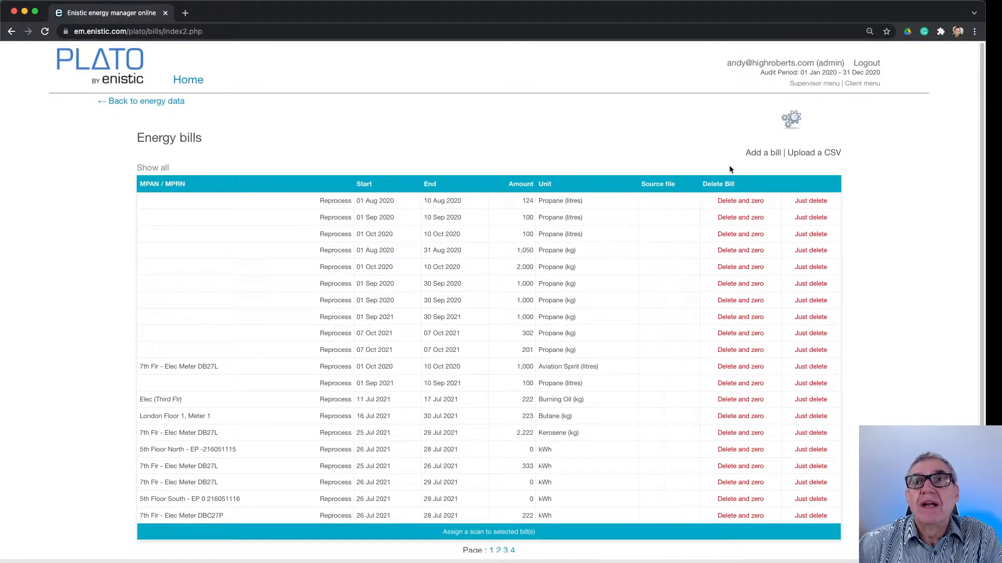
left_click(760, 154)
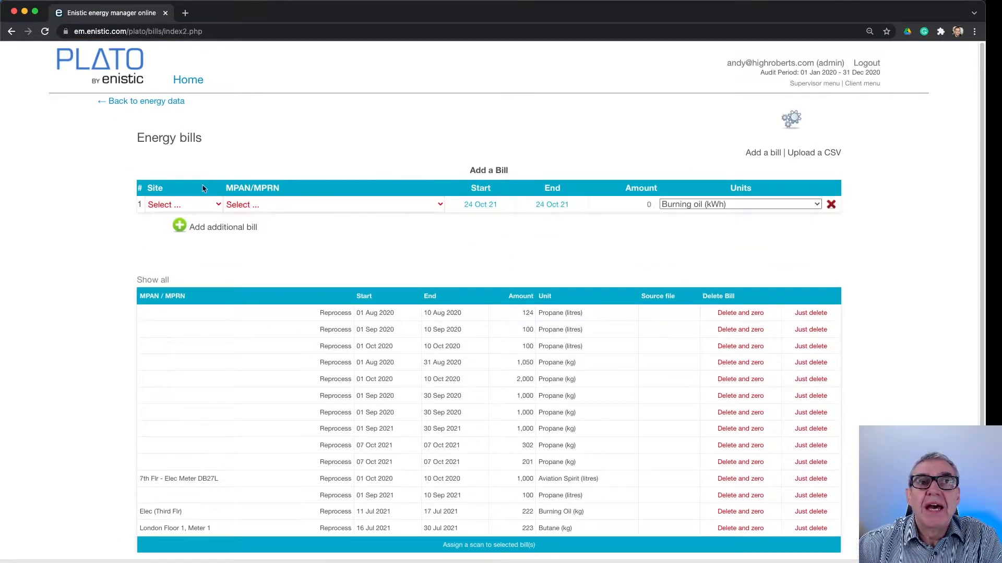
left_click(172, 205)
left_click(168, 246)
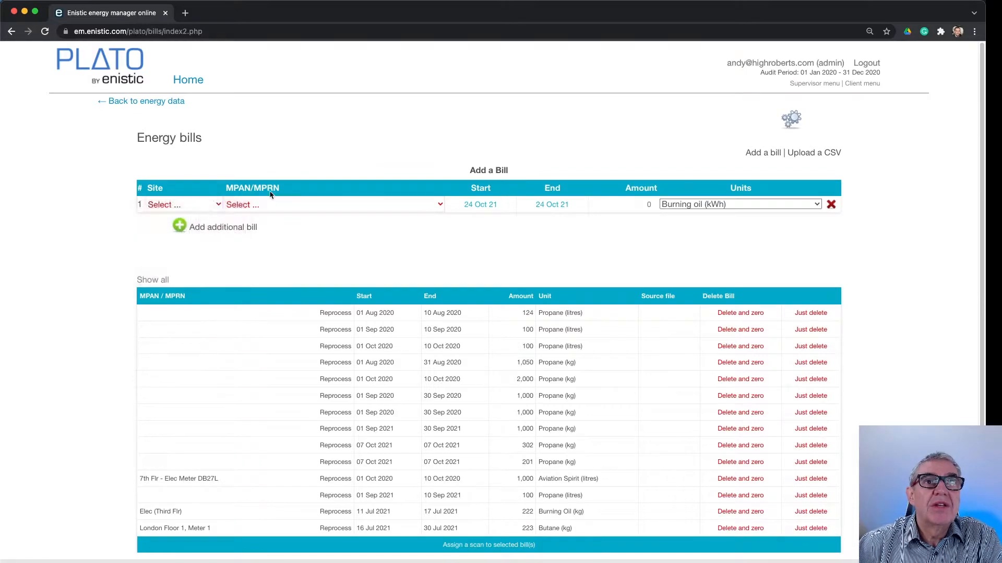
left_click(269, 209)
left_click(287, 271)
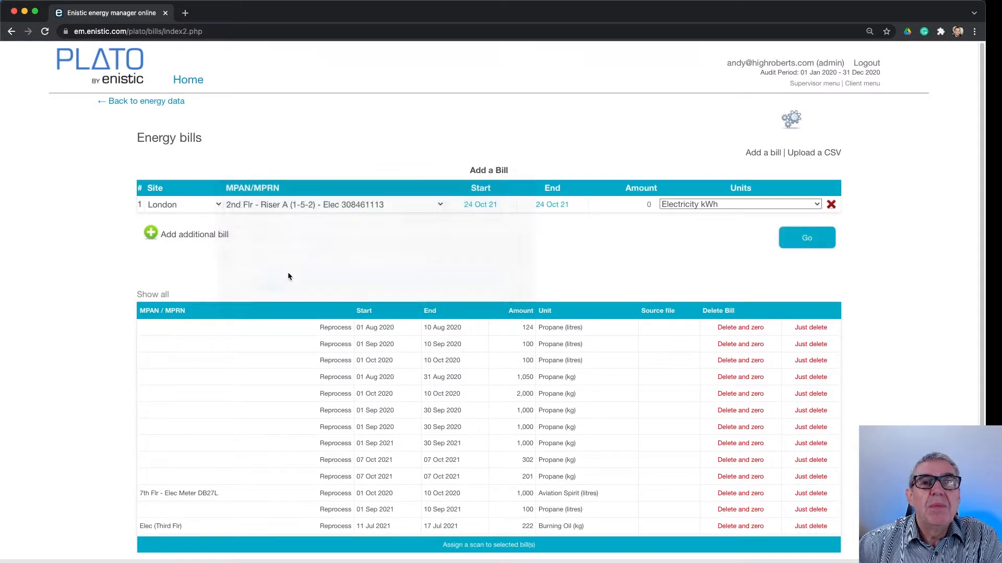
Set the new Propane bill's start date to 15 July 2020
left_click(505, 210)
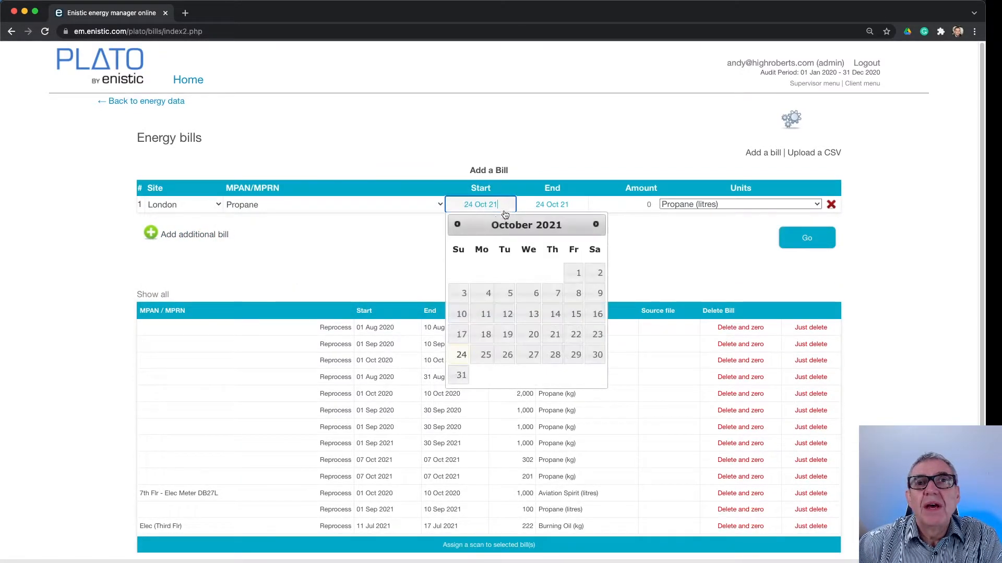
left_click(458, 226)
left_click(458, 226)
left_click(459, 226)
left_click(458, 225)
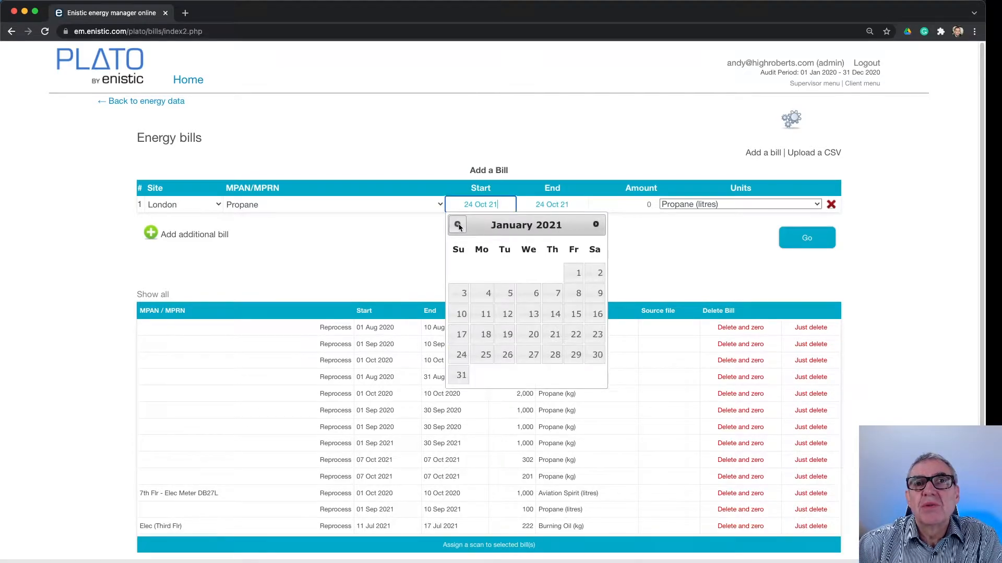
left_click(458, 226)
left_click(458, 226)
left_click(458, 225)
left_click(458, 225)
left_click(458, 225)
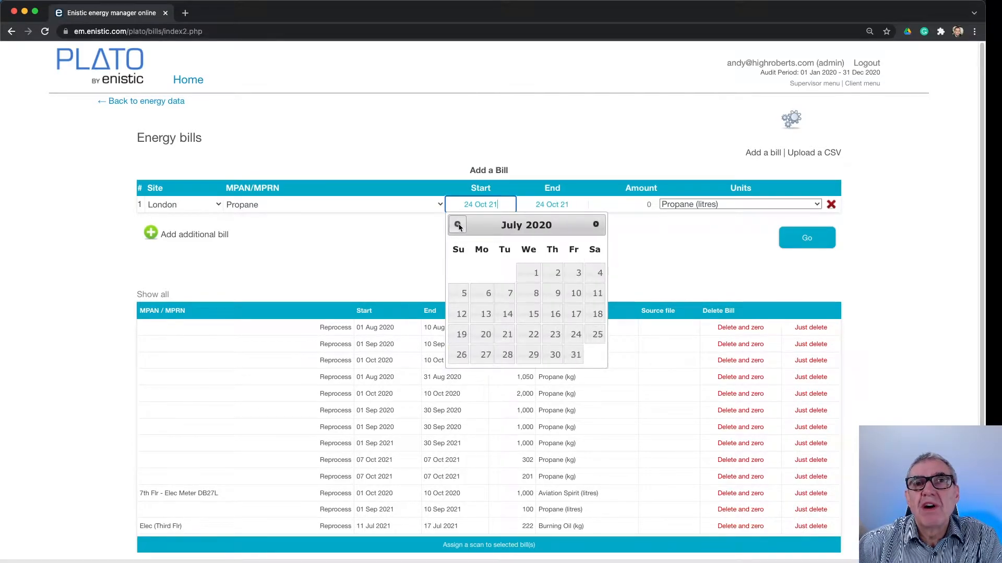
left_click(532, 314)
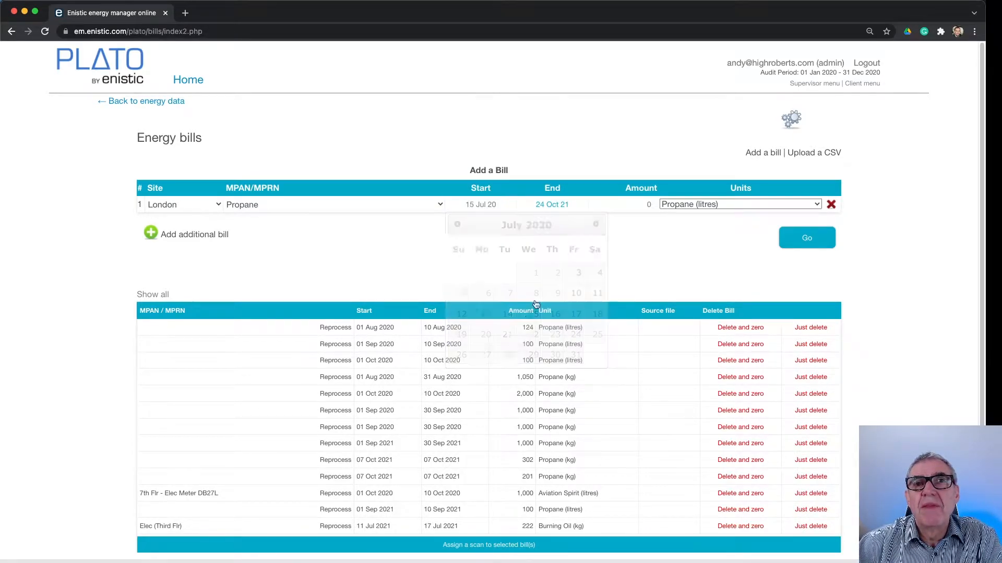
Set the Propane bill's end date to 14 August 2020
left_click(556, 206)
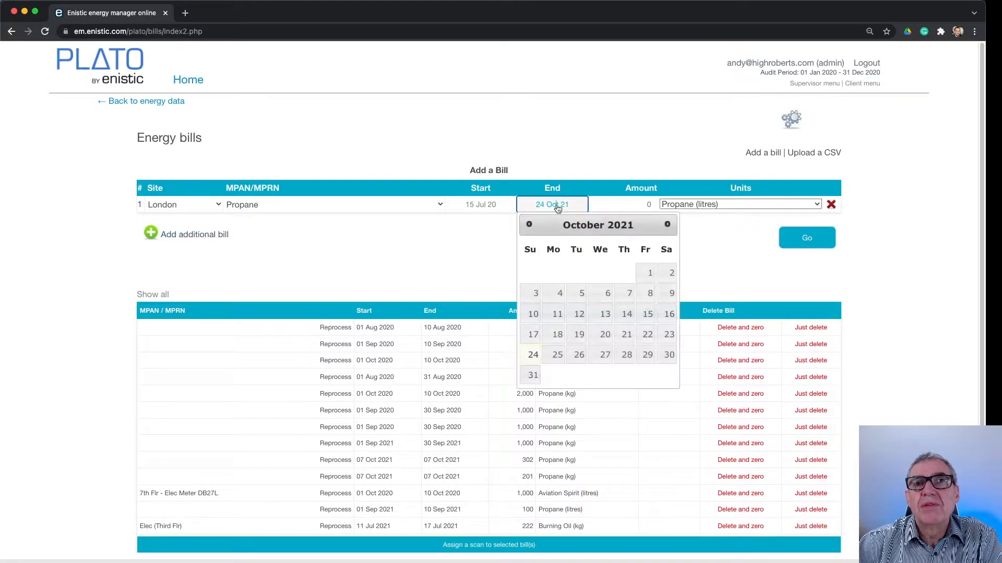
left_click(527, 225)
left_click(527, 225)
left_click(527, 225)
left_click(527, 225)
left_click(527, 224)
left_click(527, 224)
left_click(527, 224)
left_click(527, 225)
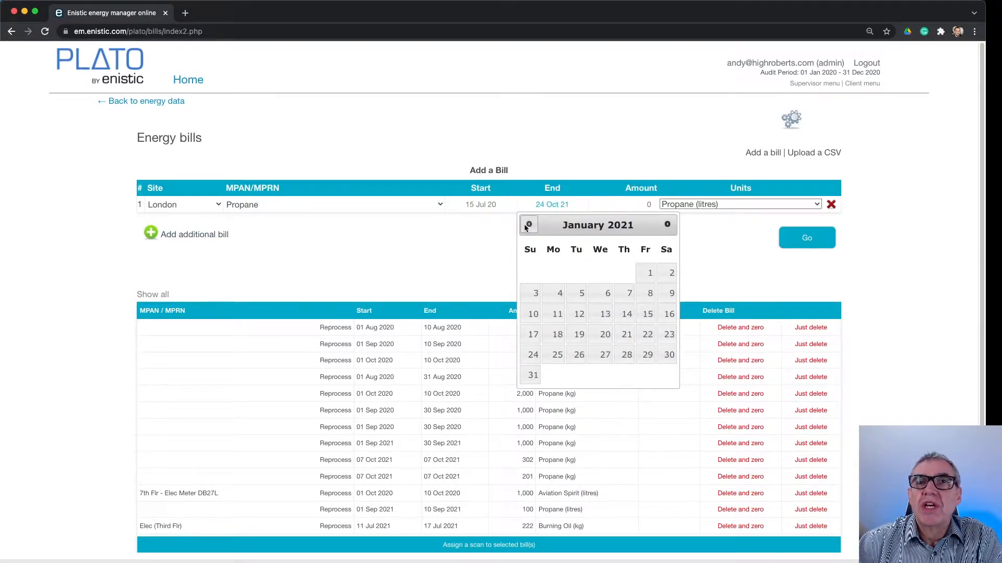
left_click(527, 225)
left_click(527, 224)
left_click(528, 225)
left_click(527, 225)
left_click(528, 224)
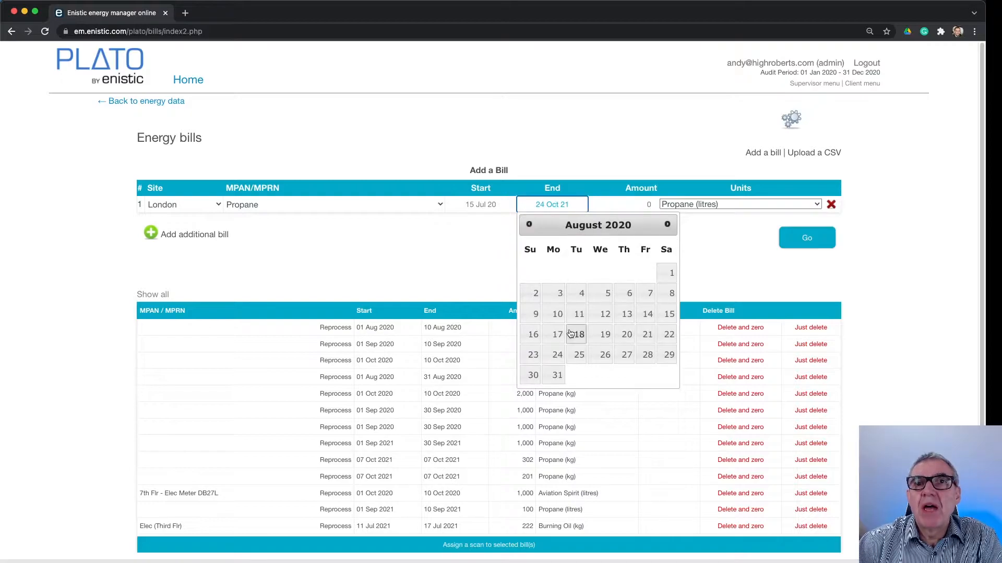
left_click(646, 314)
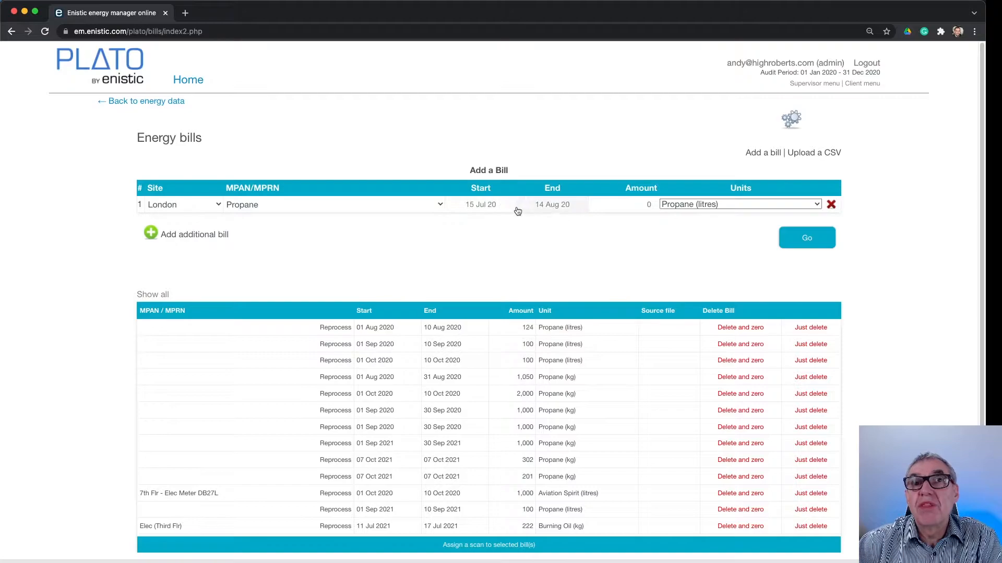
Set the Propane bill's amount to 521 litres and add the bill to the register
left_click(641, 206)
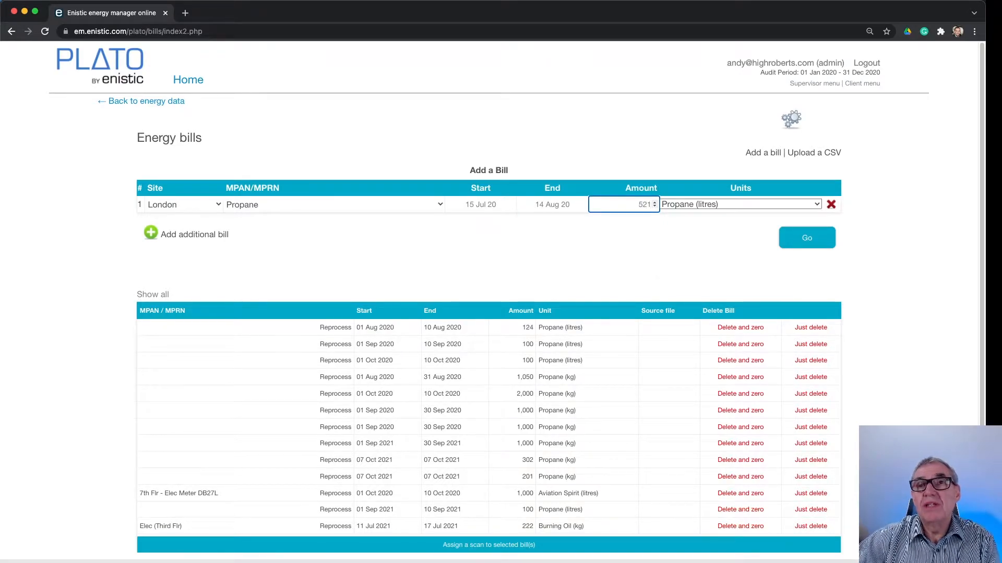
left_click(823, 247)
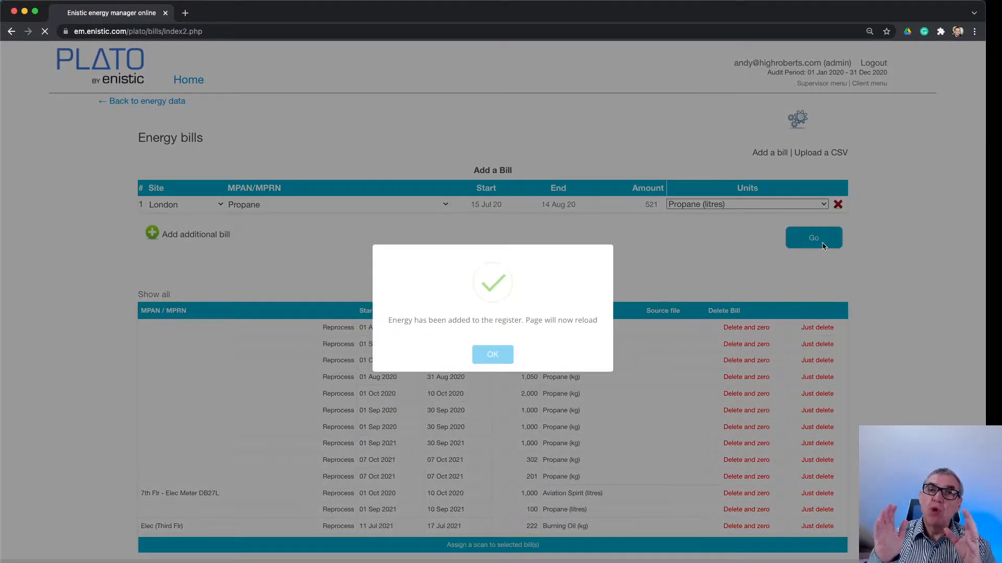
left_click(493, 355)
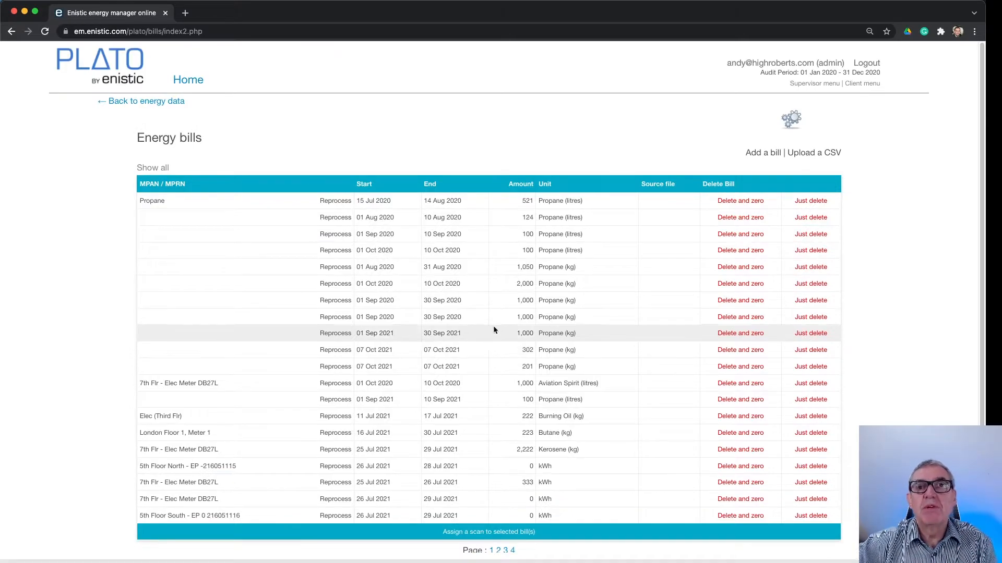
Return to the energy data and review the Propane row's monthly figures and the usage chart
left_click(172, 101)
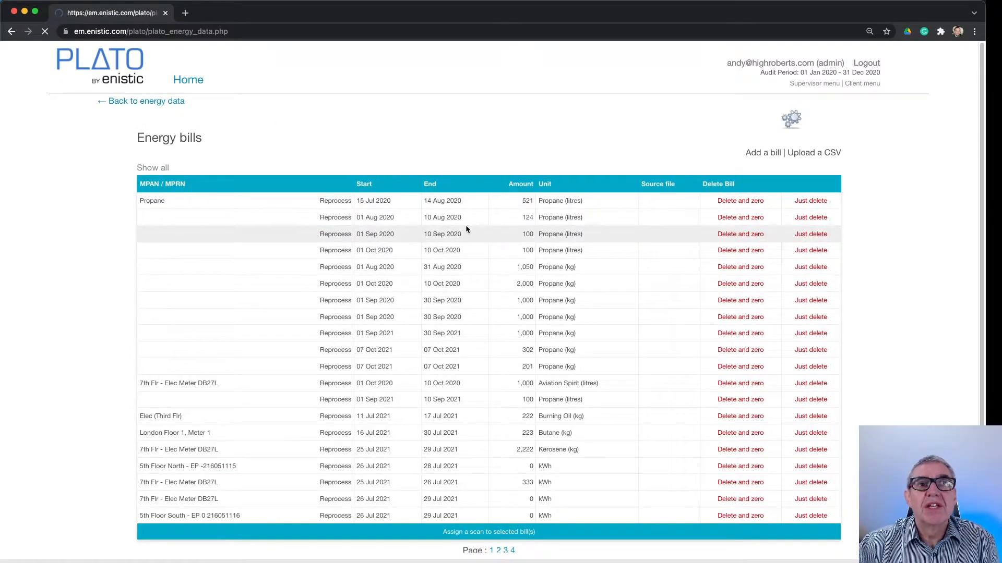
scroll(563, 342, "down", 5)
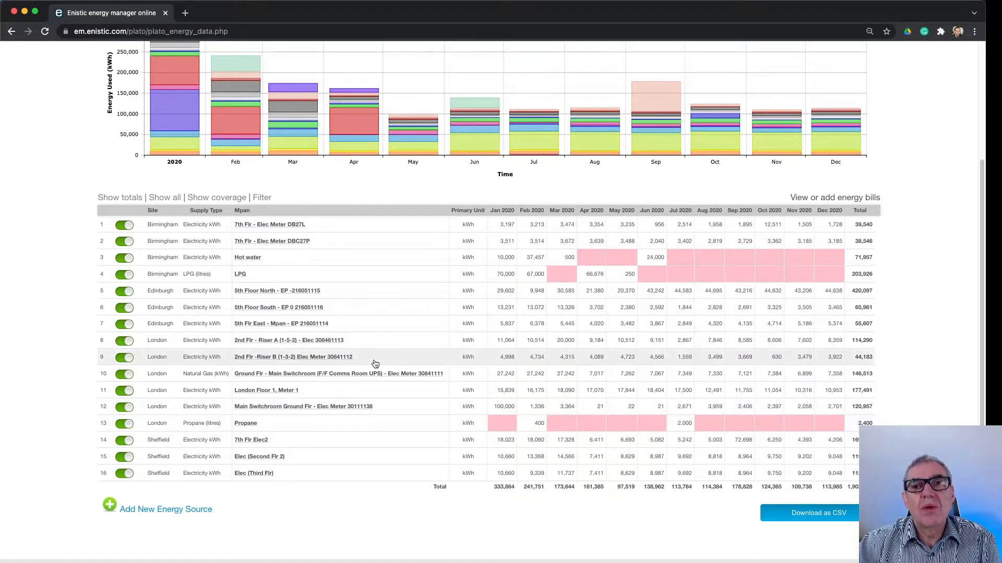
scroll(375, 364, "up", 1)
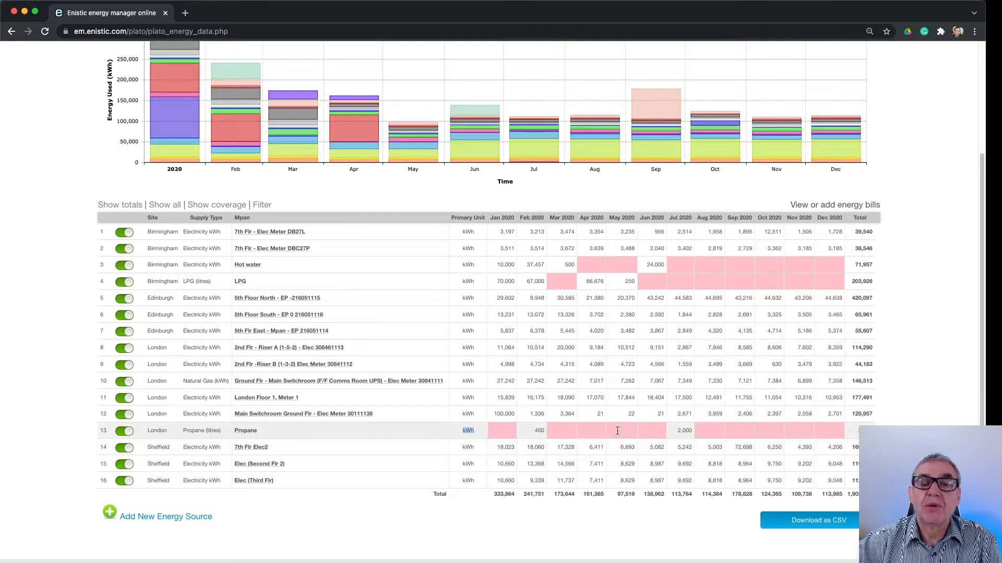
scroll(615, 428, "up", 5)
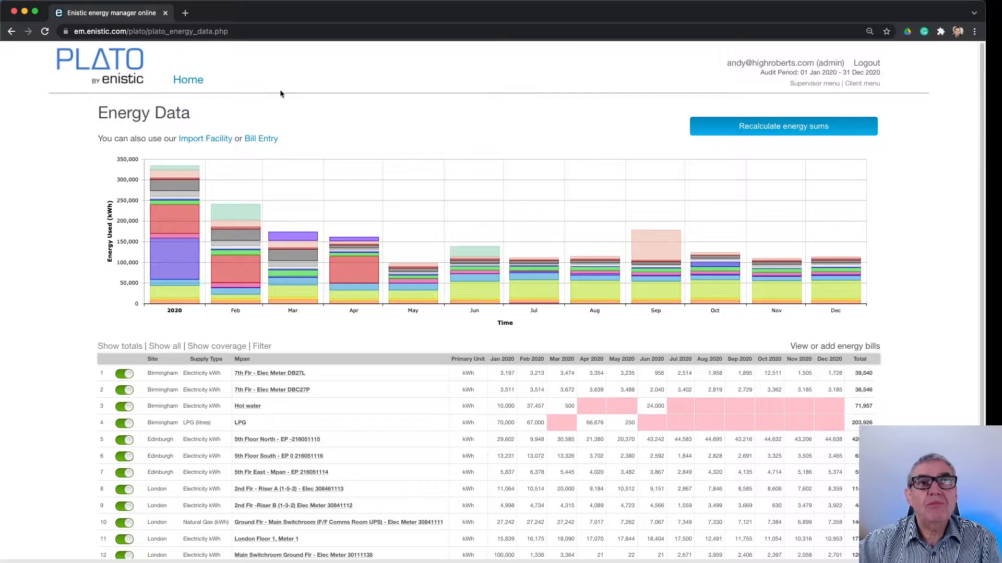
scroll(292, 99, "down", 5)
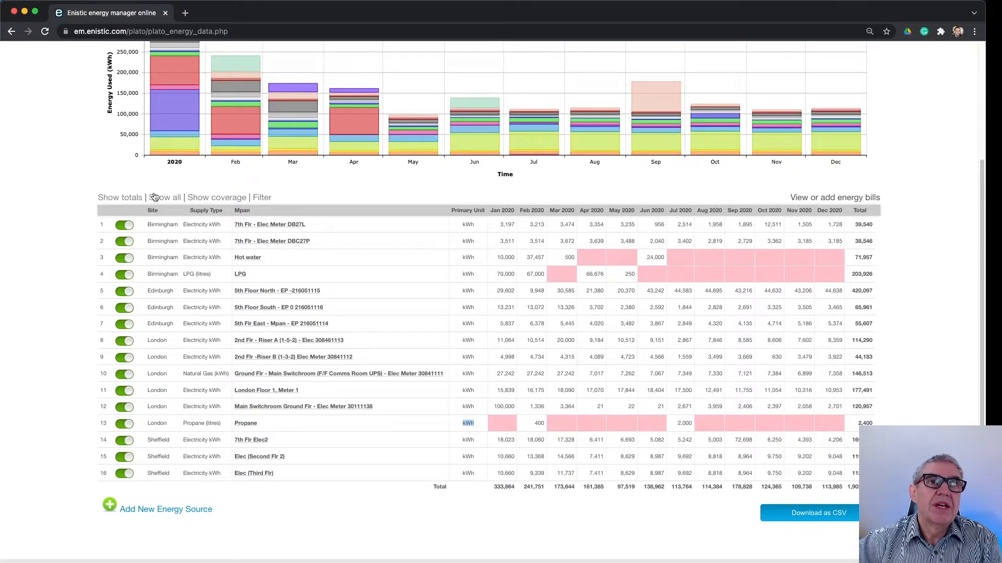
Reveal the energy table's site filter and show the data coverage for each month
left_click(262, 198)
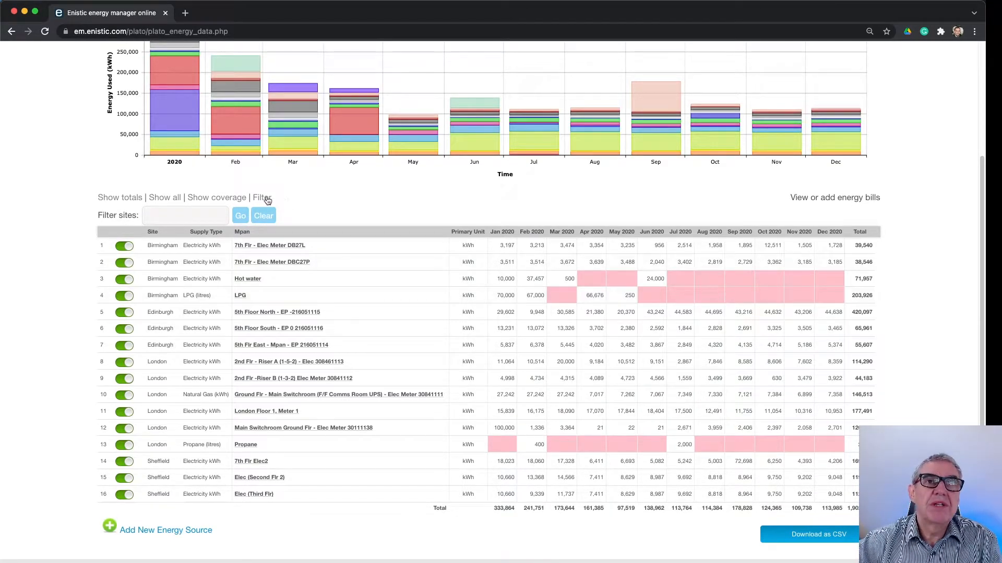
left_click(229, 199)
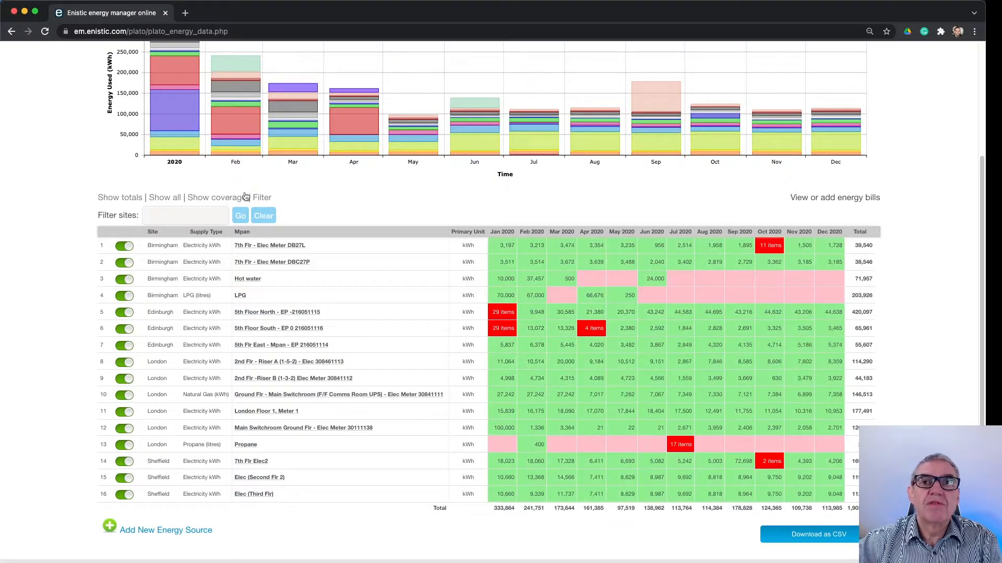
scroll(788, 298, "down", 1)
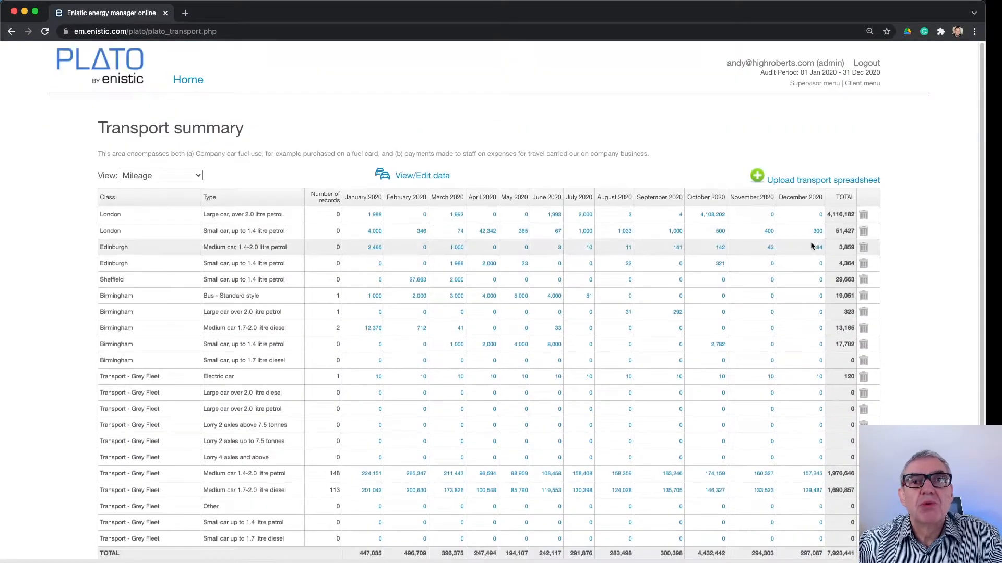
Open the detailed transport data from the transport summary, then show and hide its registration number and site filters
scroll(920, 277, "down", 1)
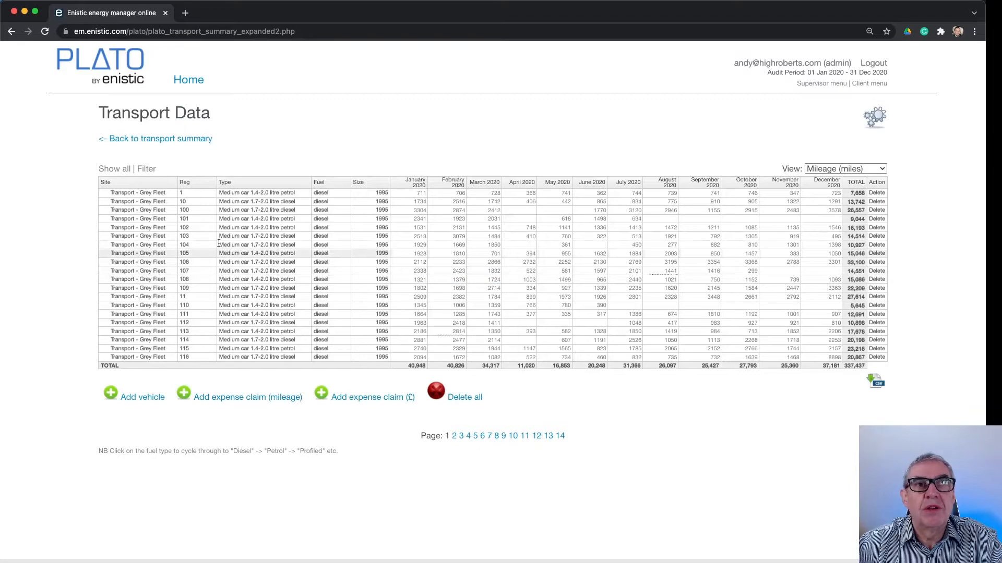
left_click(147, 169)
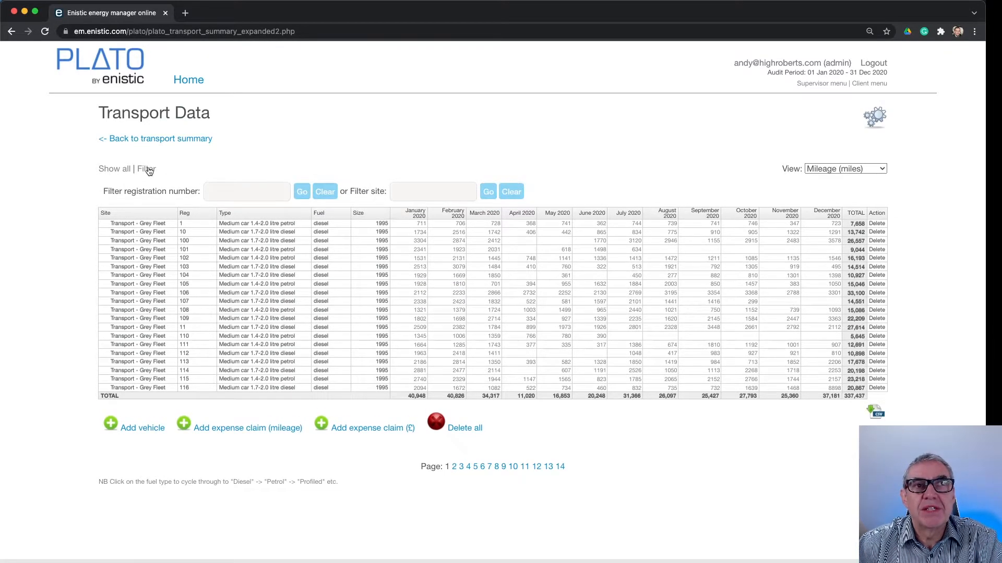
left_click(147, 170)
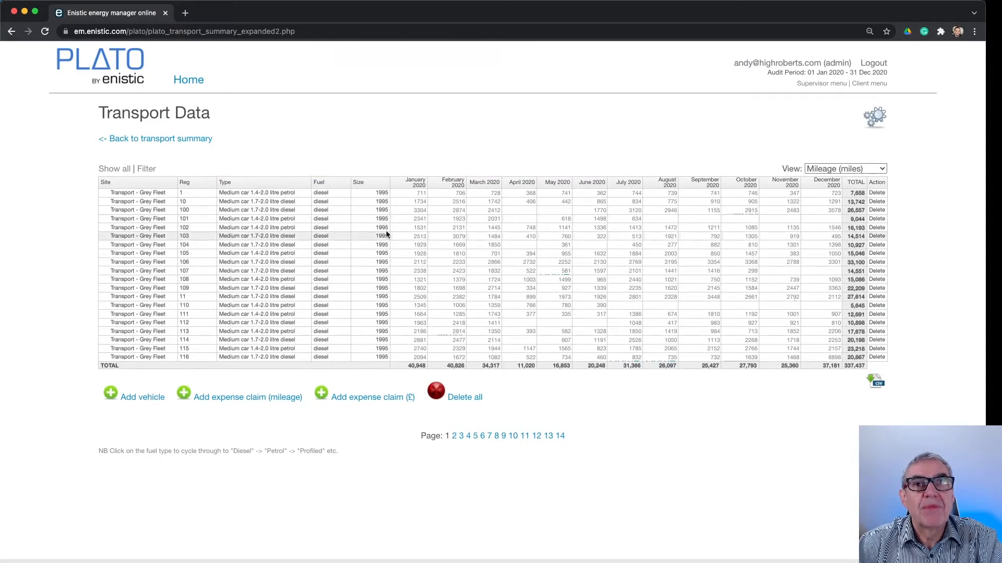
mouse_move(530, 246)
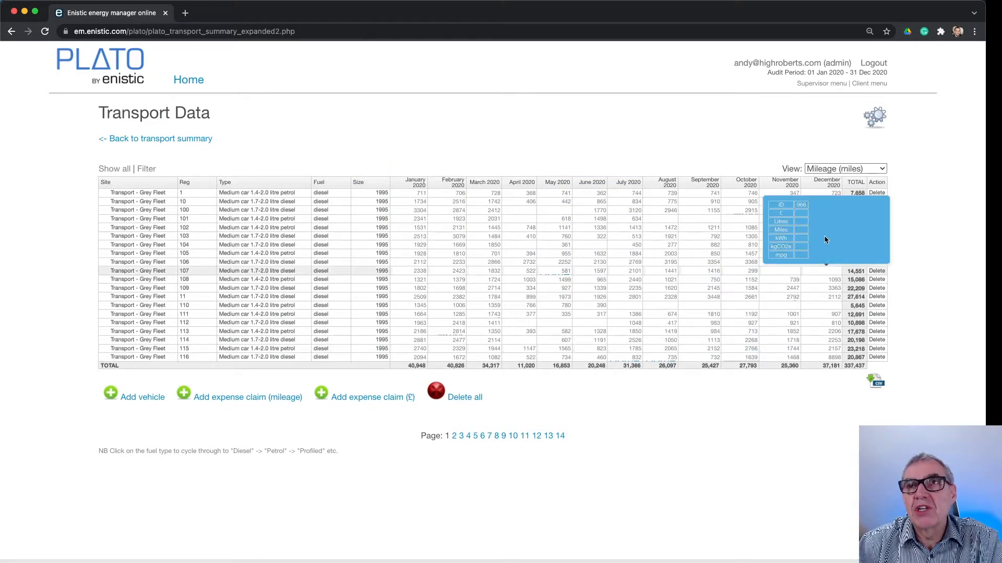
Return to the transport summary and open the transport spreadsheet upload
left_click(175, 139)
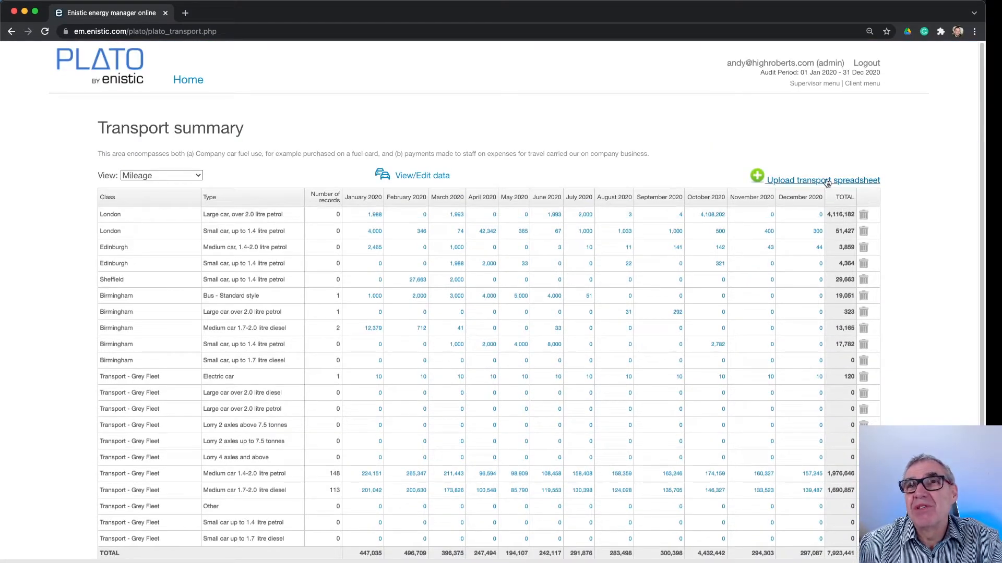
left_click(828, 183)
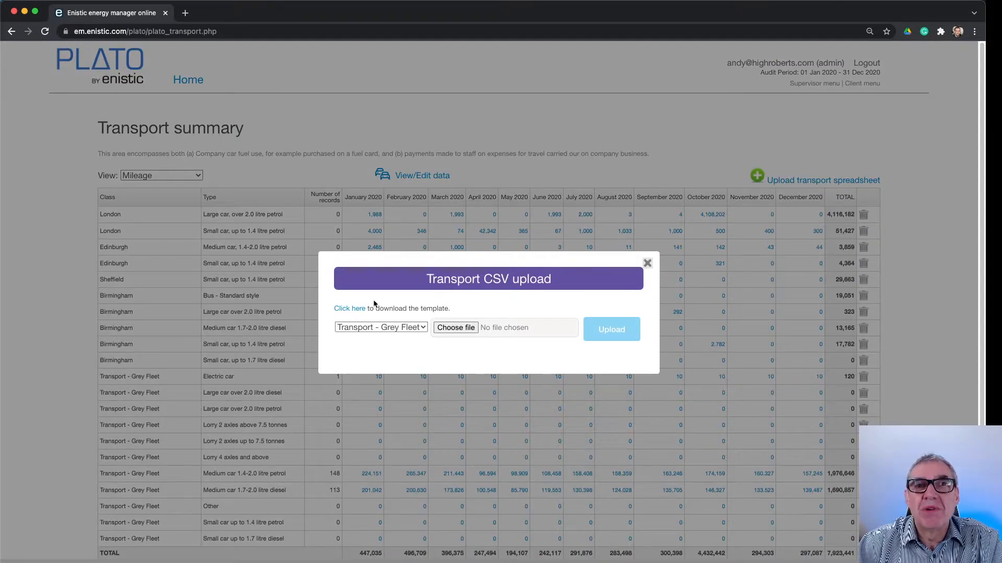
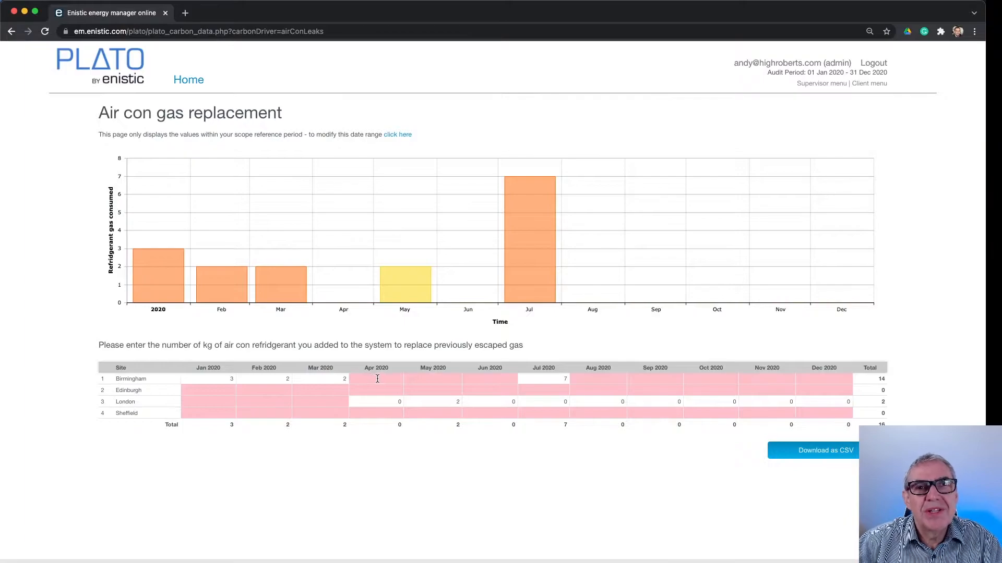
Enter 3 kg of replacement air con refrigerant for Birmingham in April 2020, and return to the home page
left_click(377, 378)
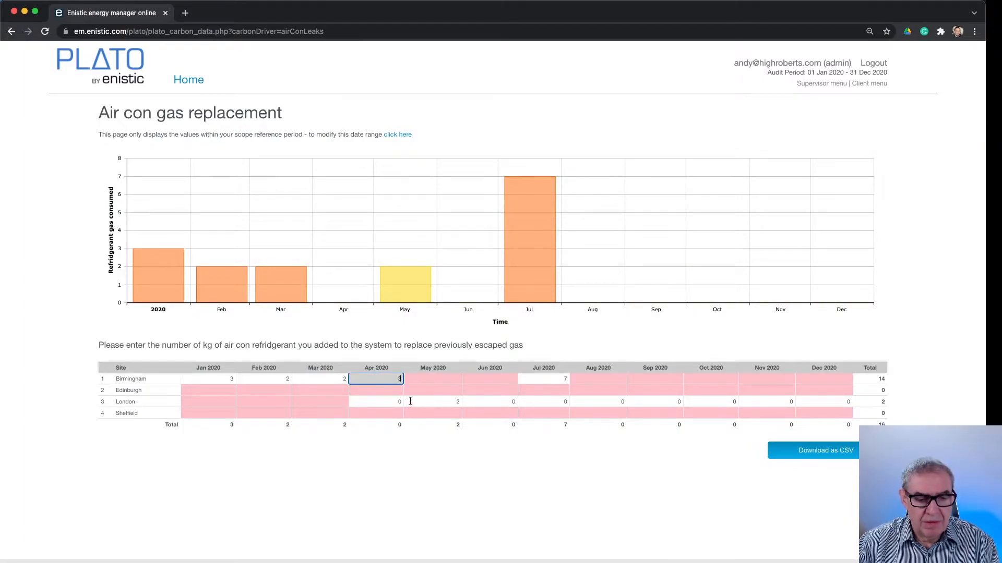
key("Tab")
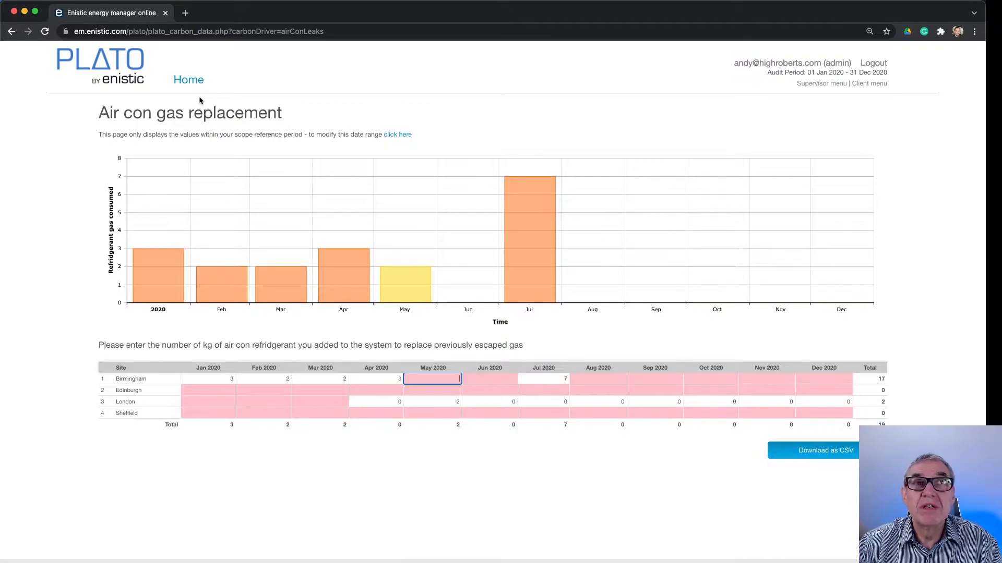
left_click(188, 81)
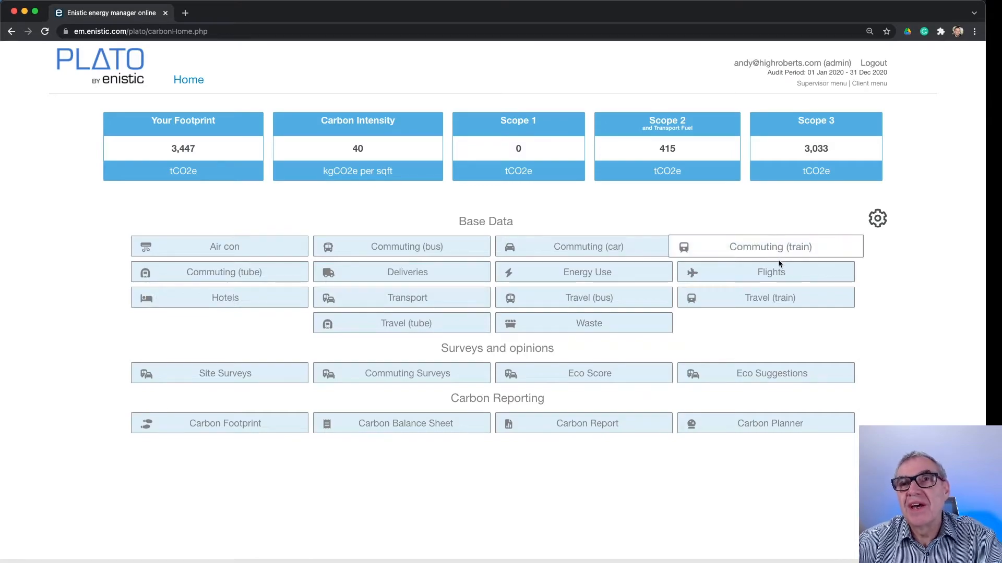
Start a new flight route from the Flights base data and name it "Sales meeting in Munich"
left_click(773, 274)
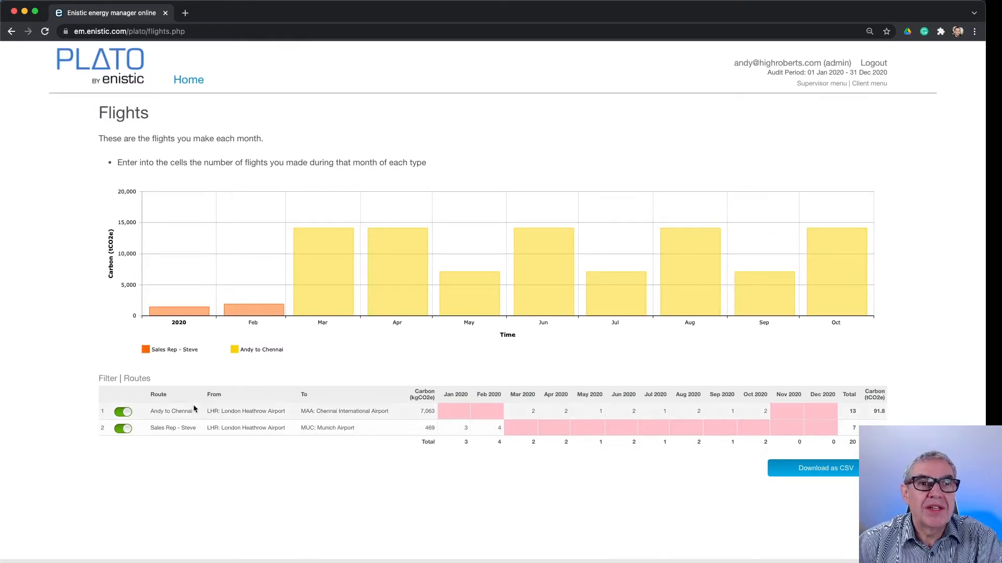
left_click(143, 382)
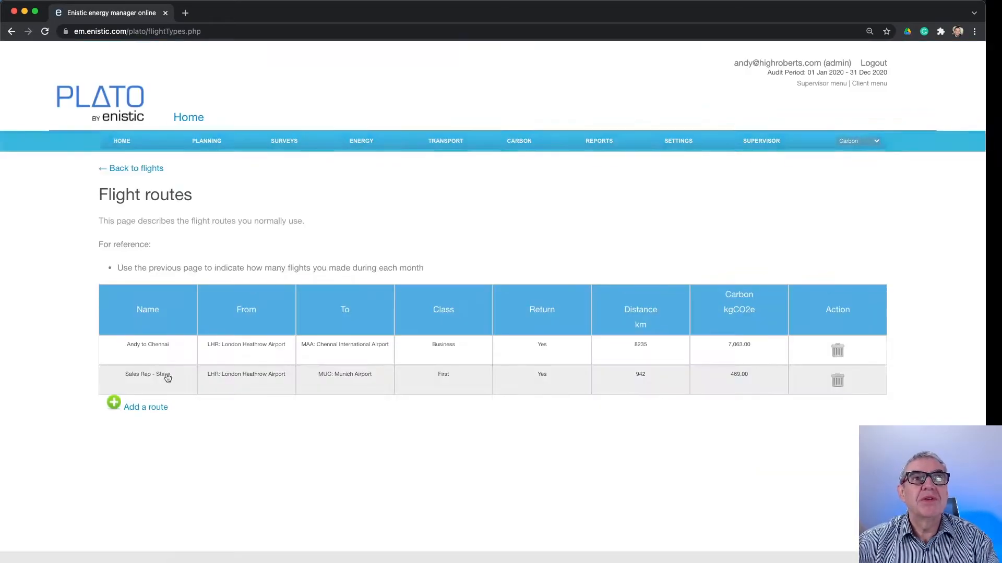
left_click(156, 354)
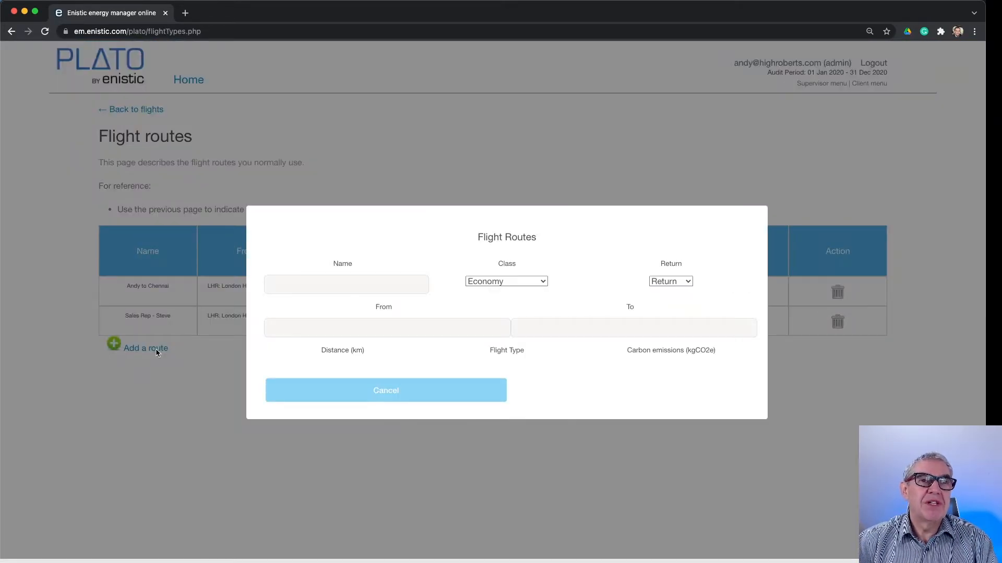
left_click(385, 285)
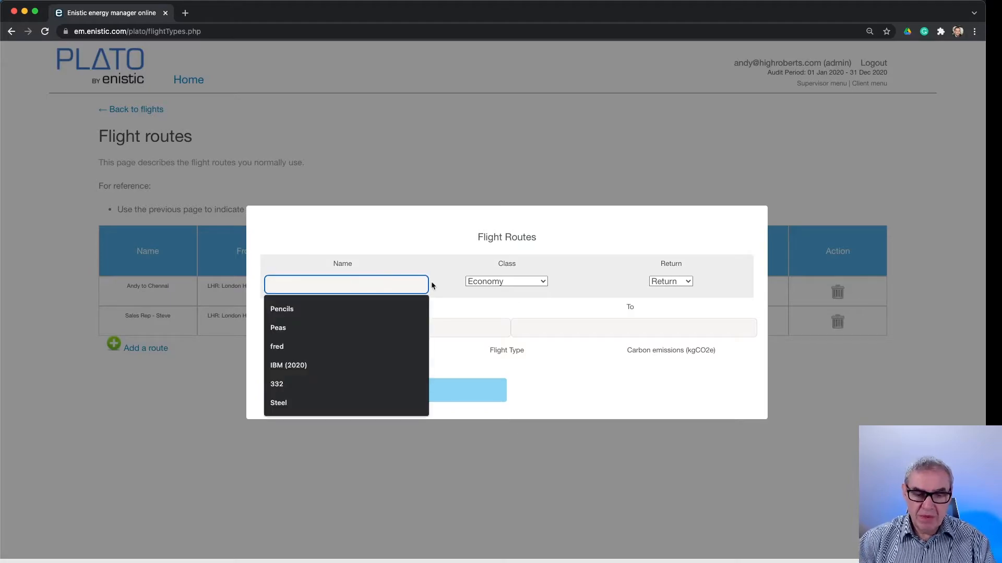
type("Sales m")
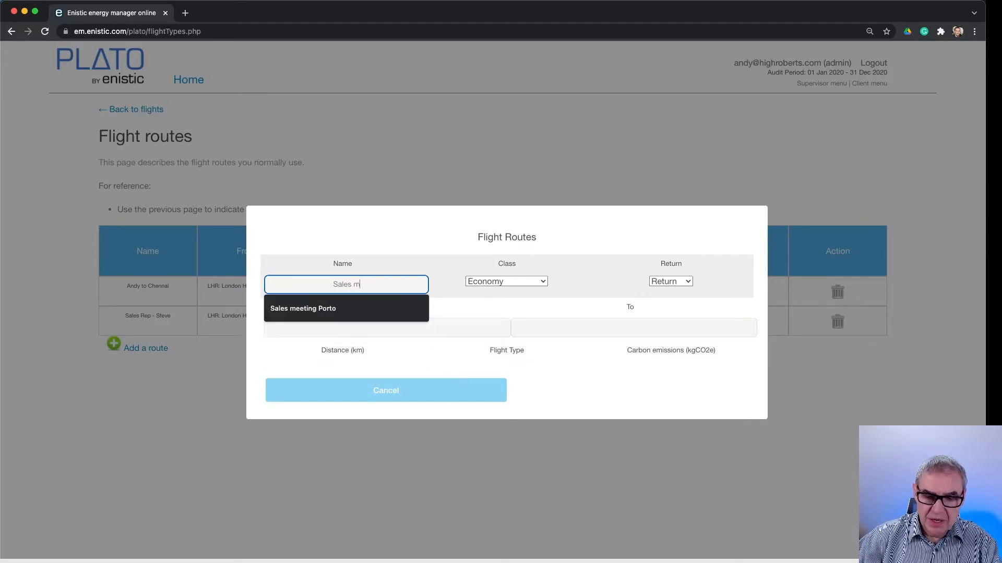
type("eeting in ")
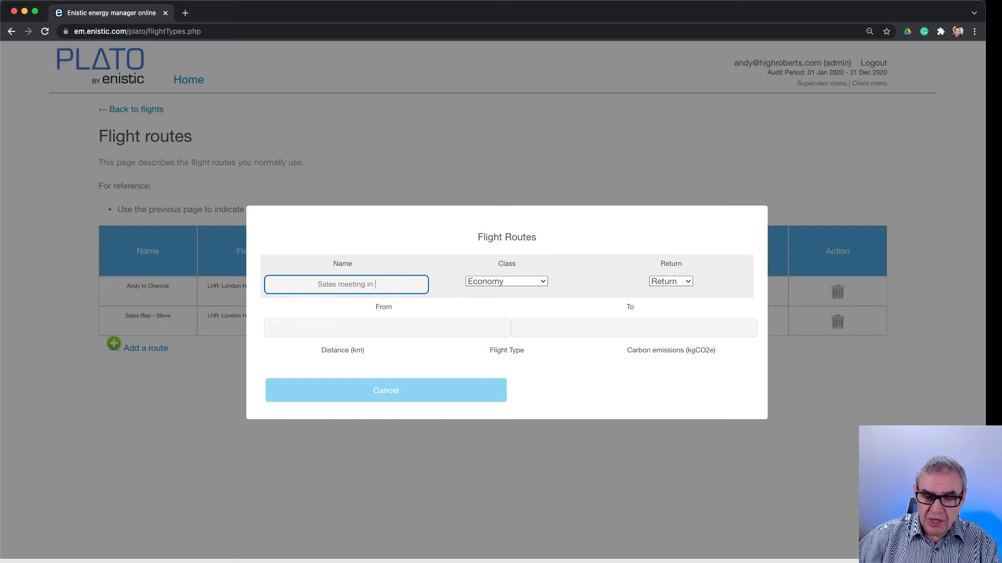
type("Munich")
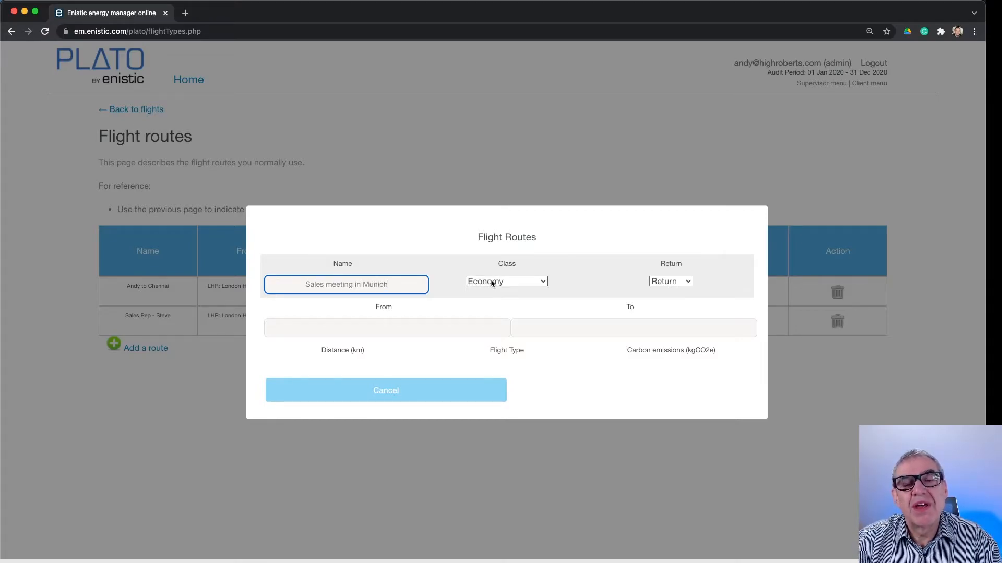
Set the new route from MAN: Manchester Airport to MUC: Munich Airport and submit it
left_click(426, 326)
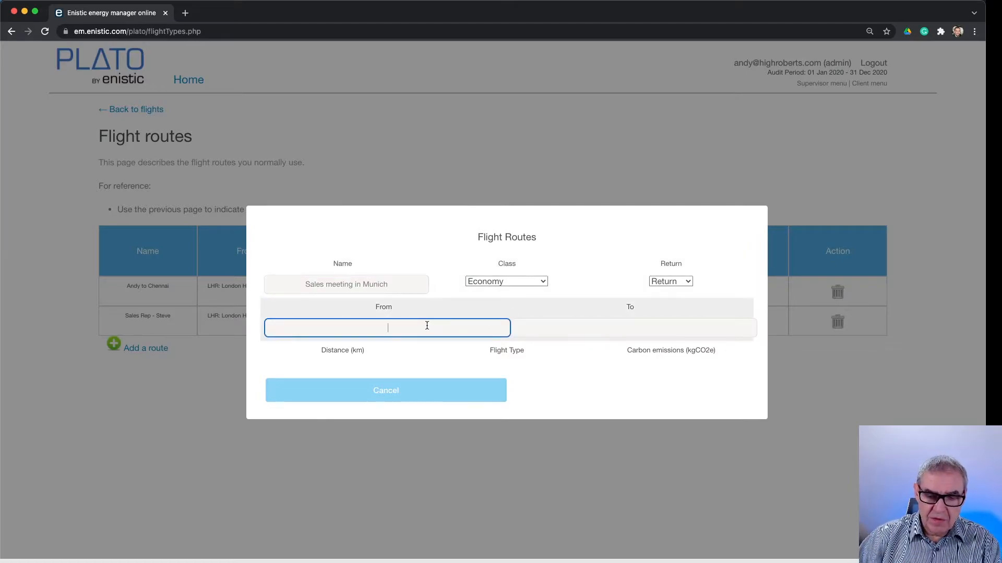
type("manche")
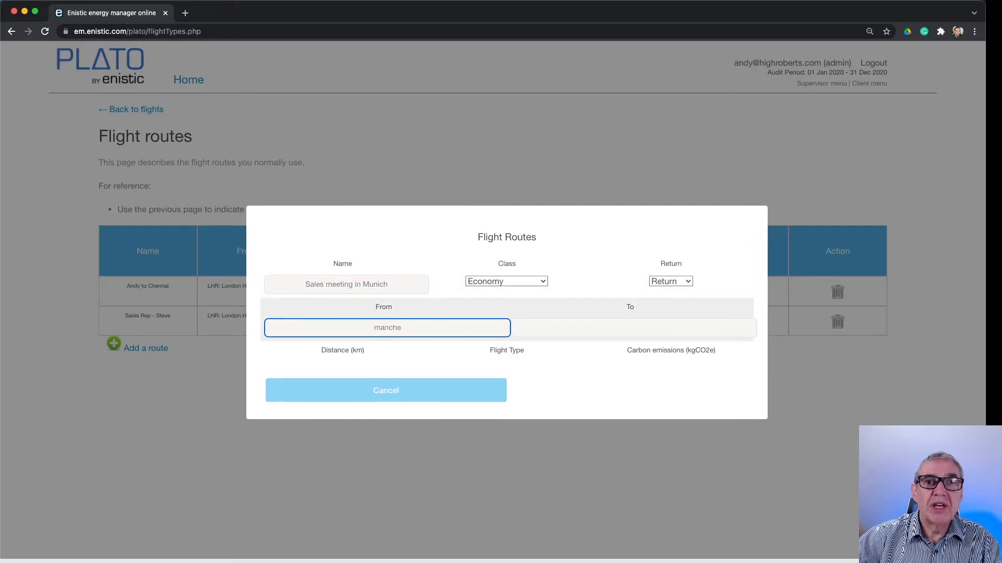
left_click(315, 349)
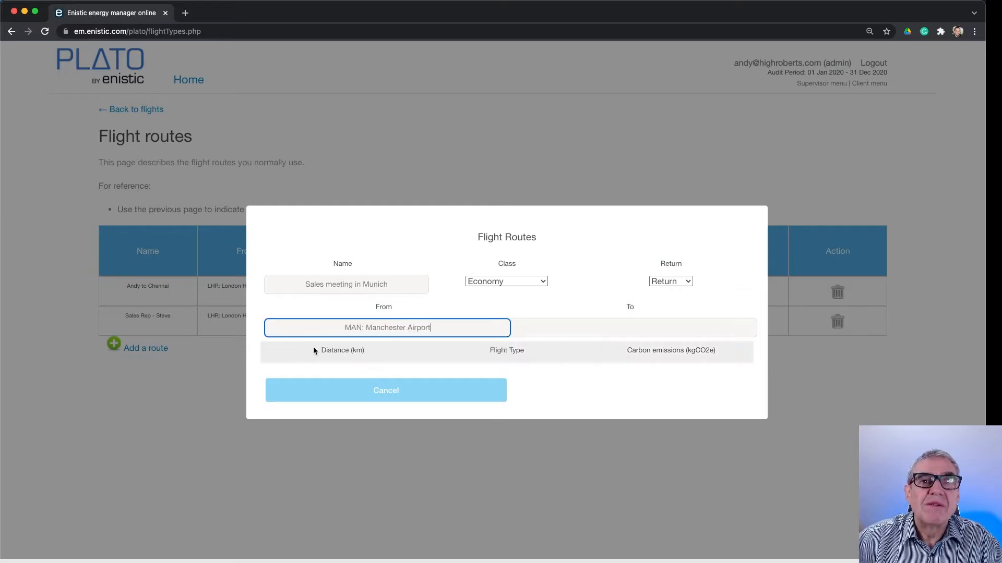
left_click(638, 327)
type("m")
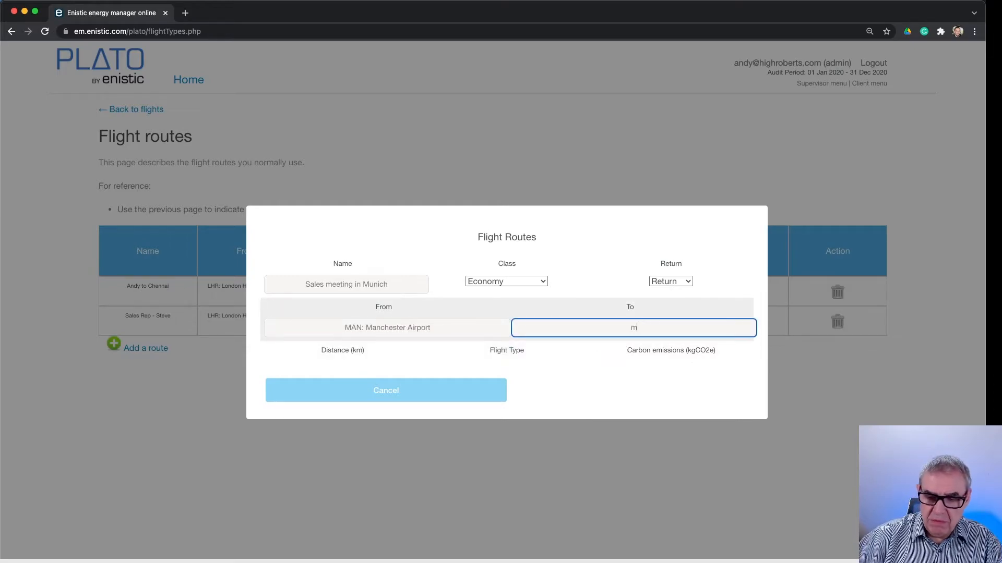
type("unic")
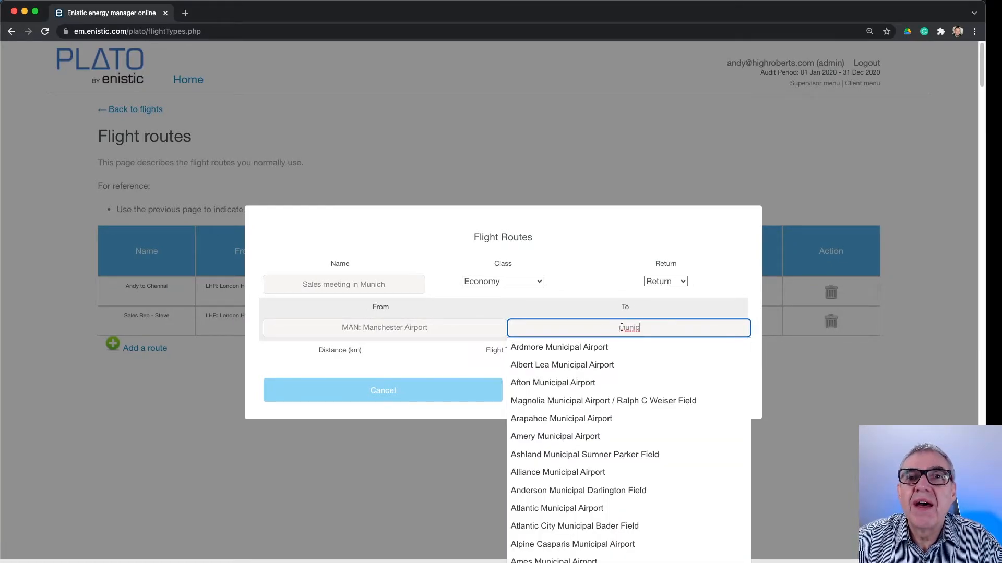
type("h")
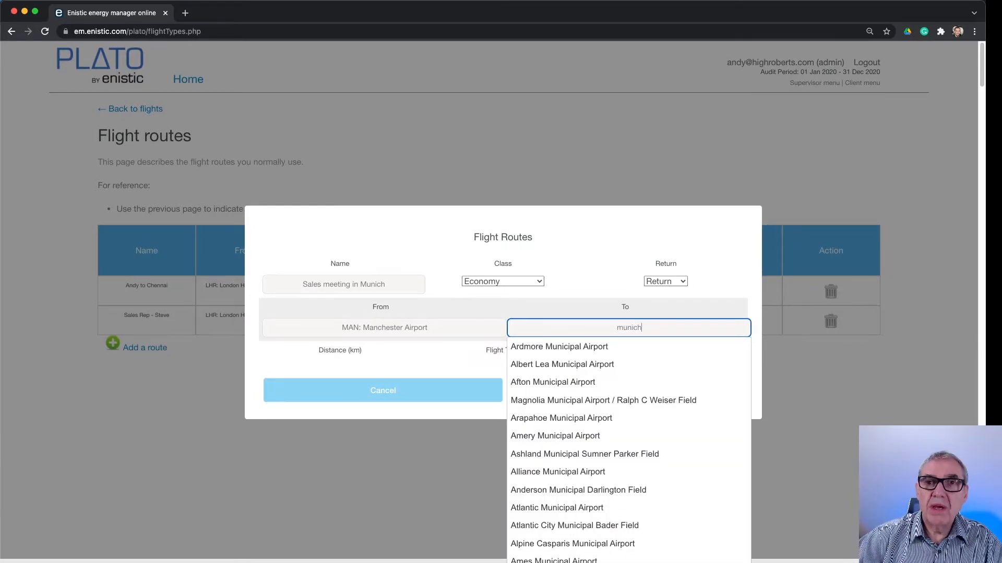
left_click(533, 349)
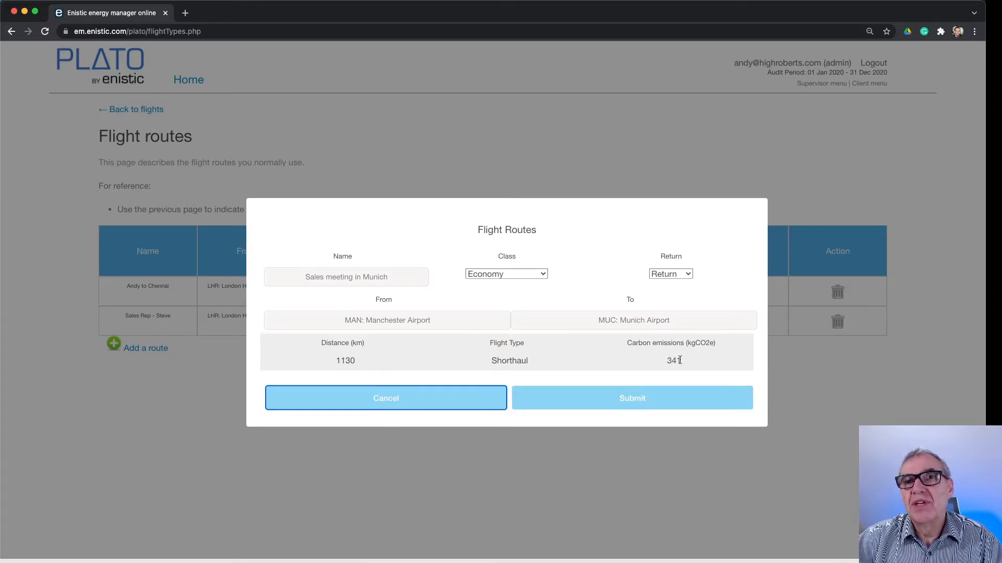
left_click(655, 400)
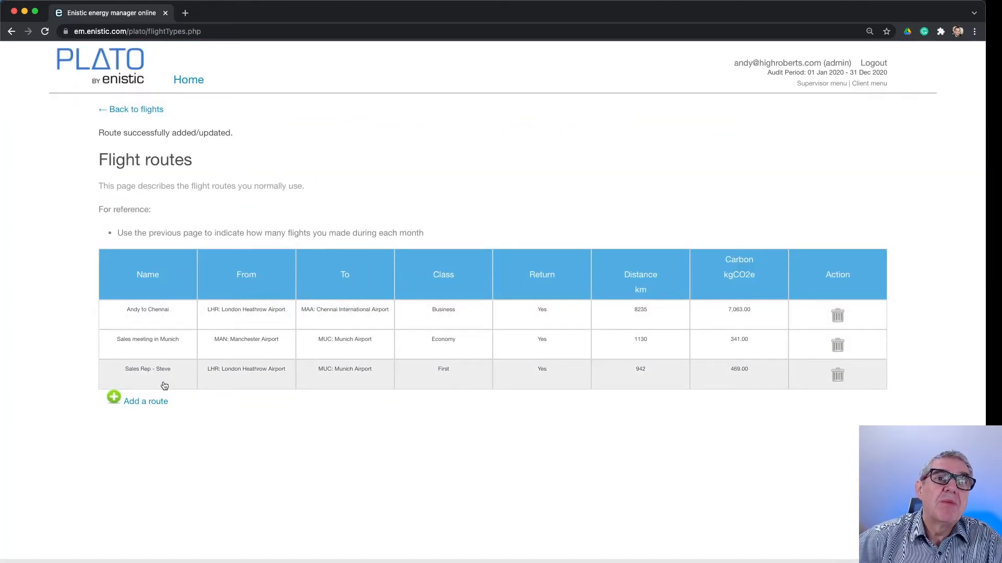
Return to the flights data and enter 12 flights for the "Sales meeting in Munich" route in March 2020
left_click(125, 113)
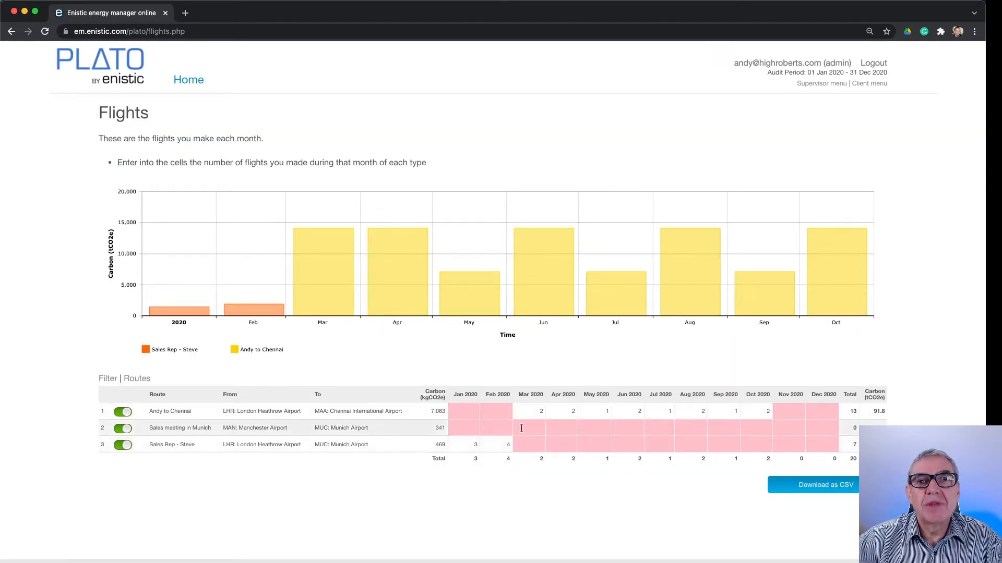
left_click(536, 428)
type("12")
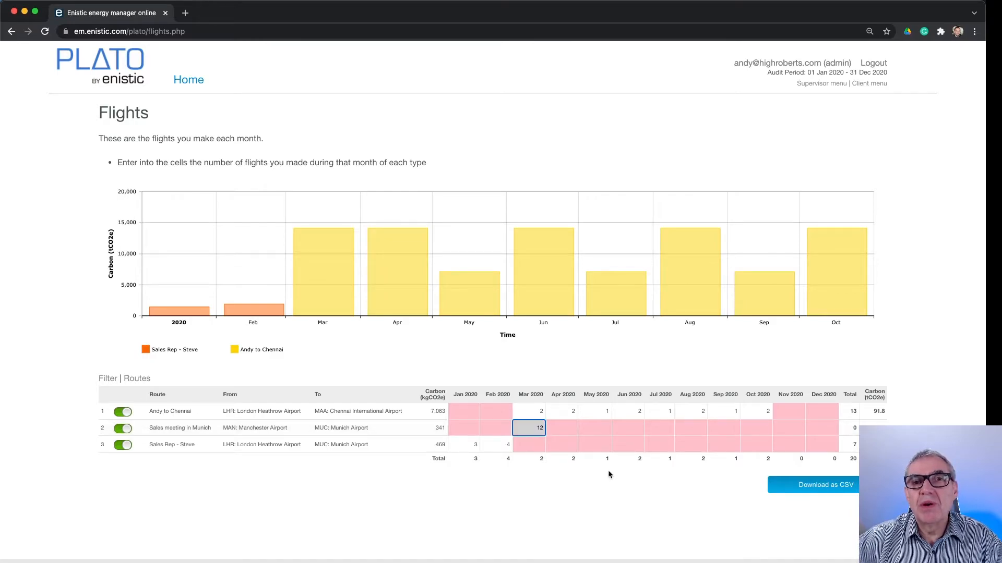
key("Tab")
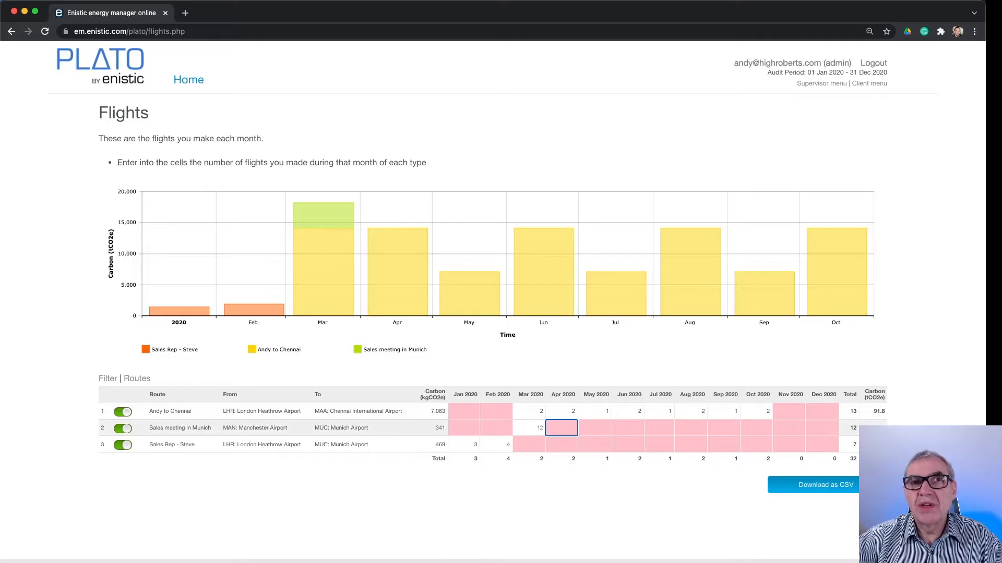
mouse_move(334, 207)
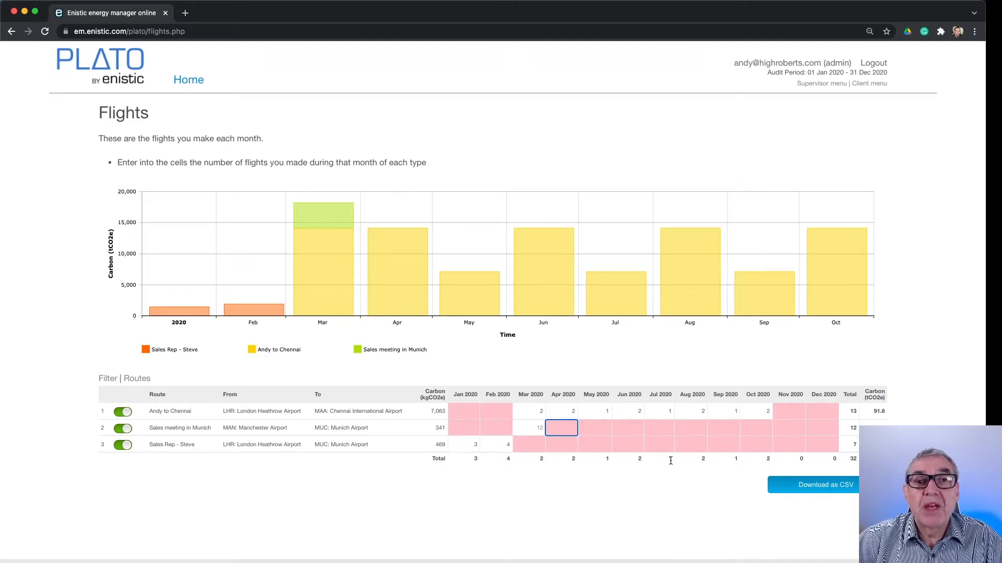
mouse_move(365, 201)
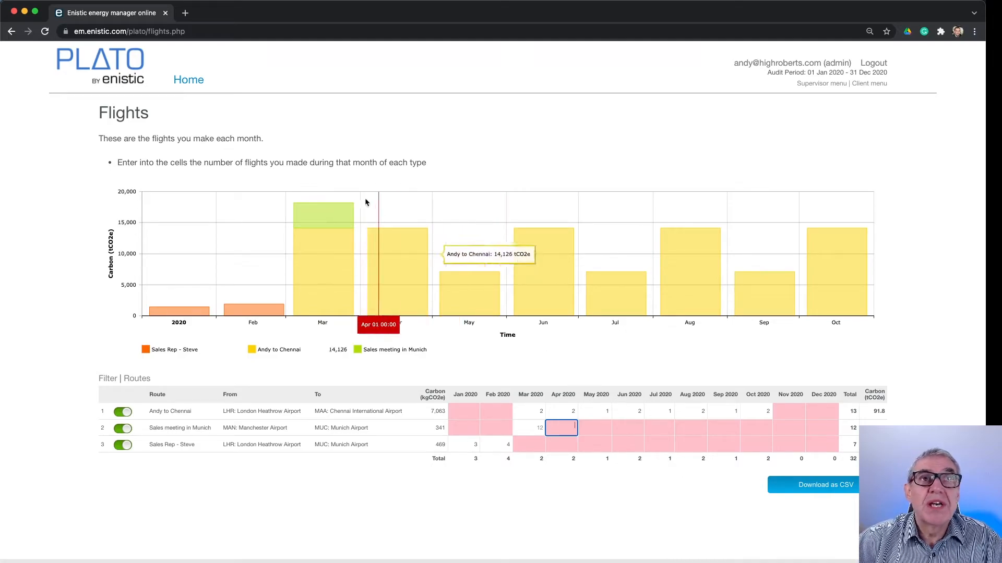
Open the train travel data and enter 1000 for London in March 2020, checking that month on the chart
left_click(190, 82)
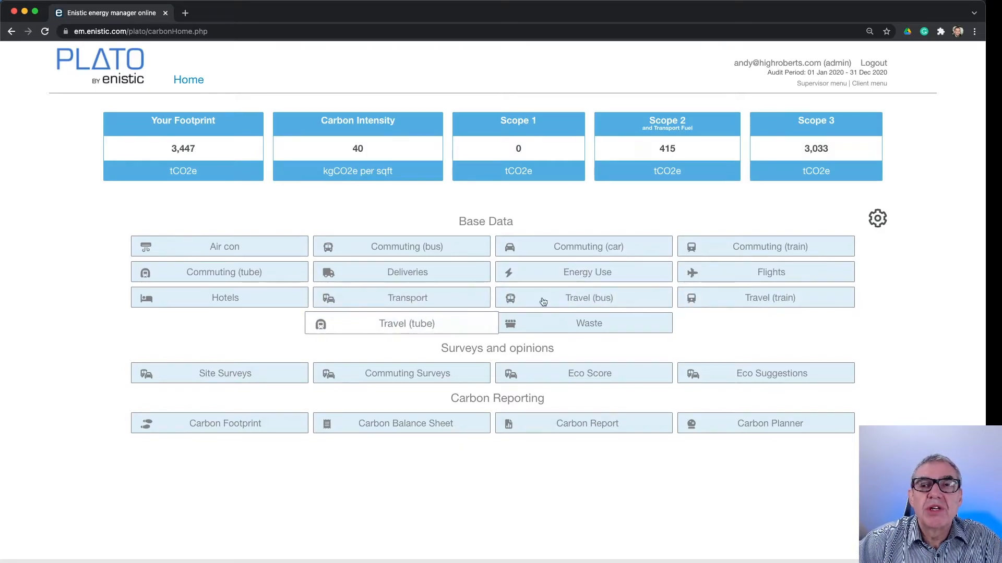
left_click(761, 299)
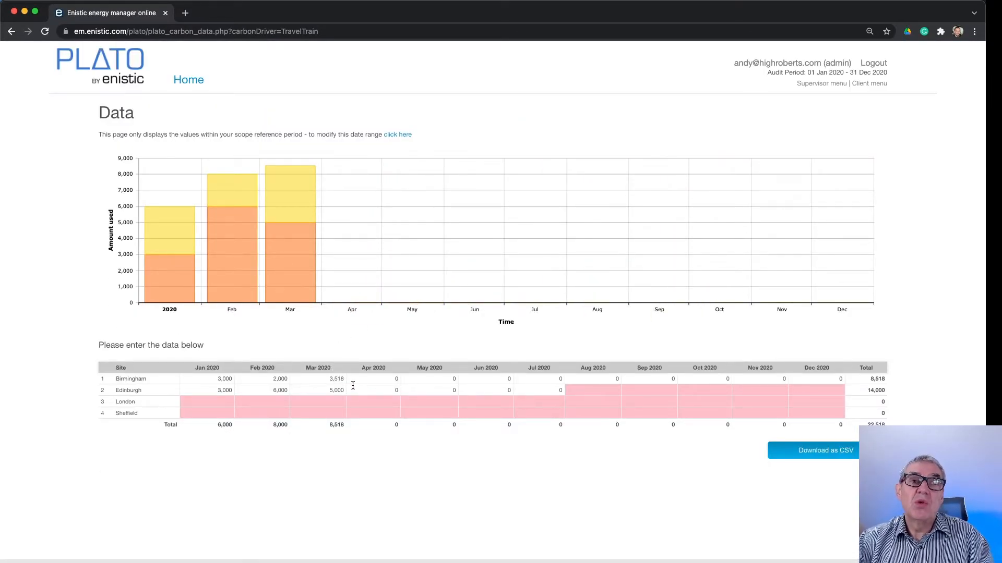
left_click(307, 402)
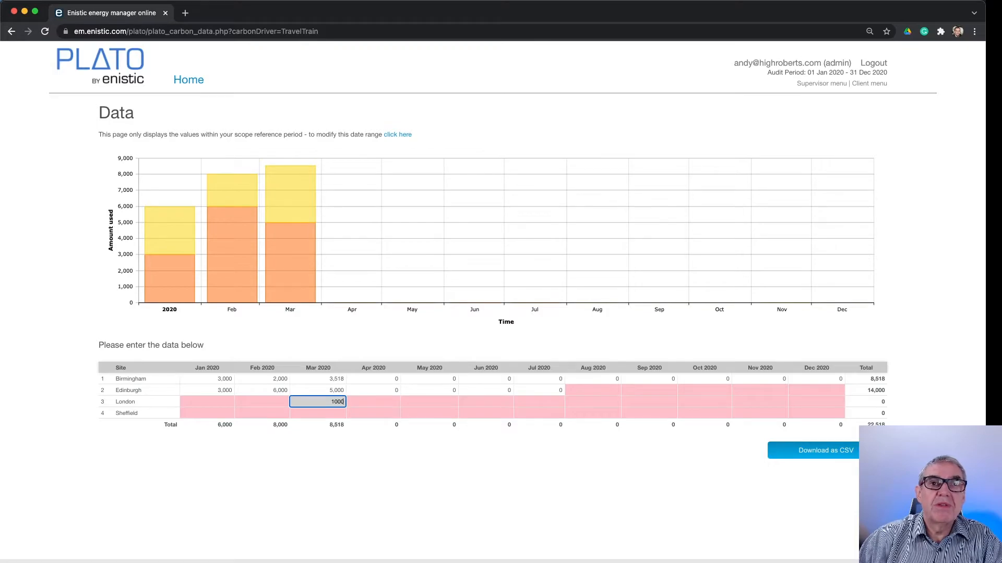
type("1000")
key("Tab")
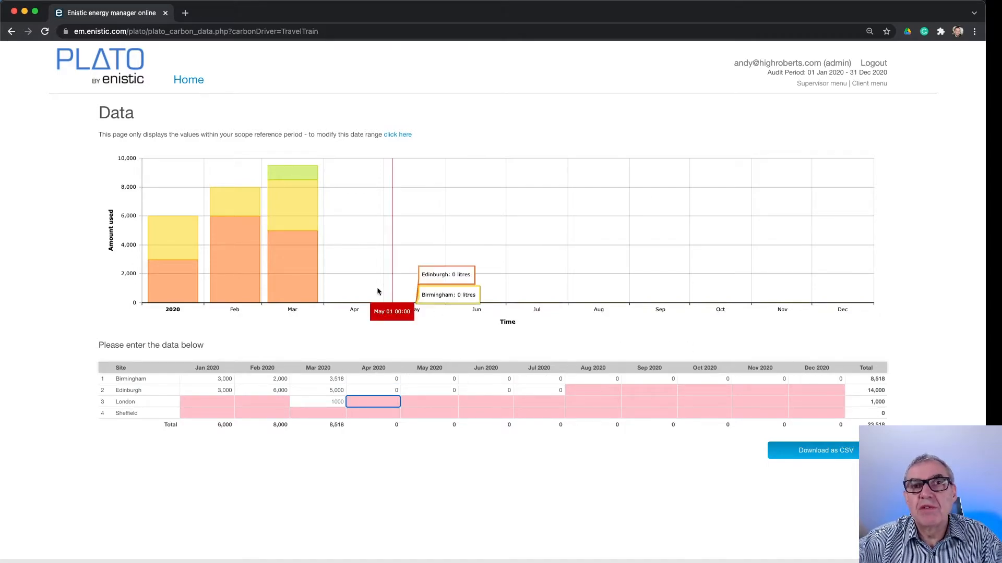
mouse_move(281, 200)
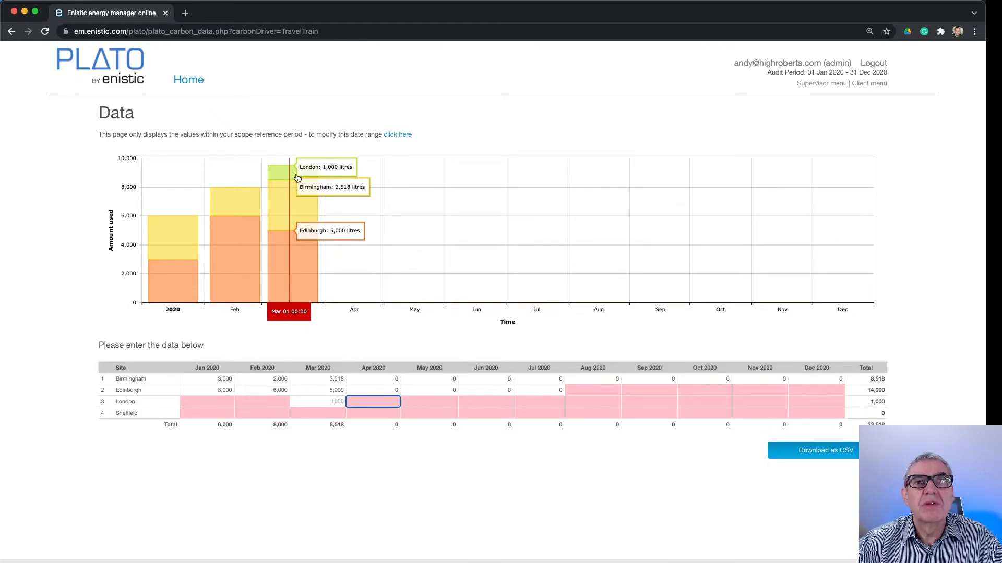
Open the bus travel data to review its chart and monthly site figures, and return to the home page
left_click(186, 80)
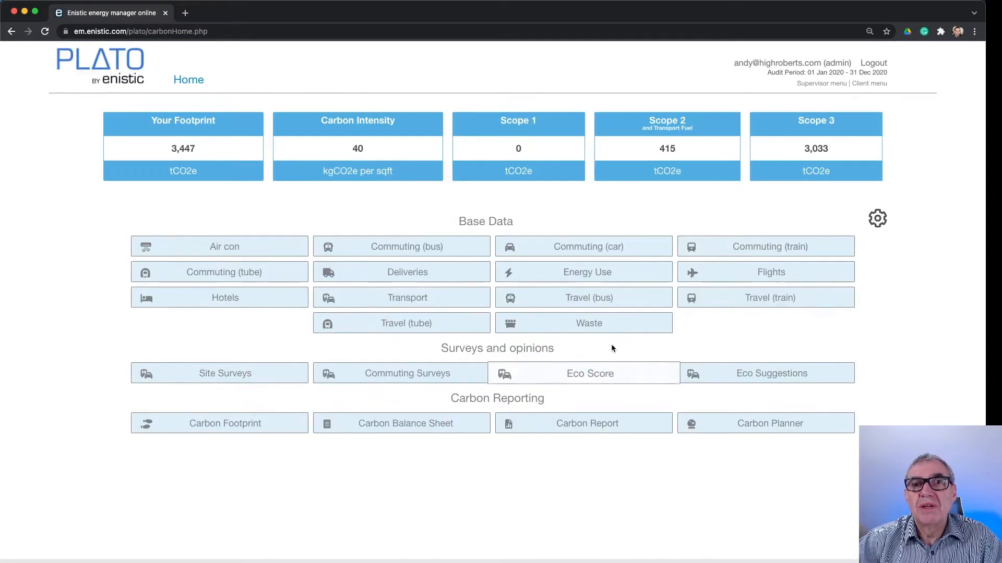
left_click(614, 299)
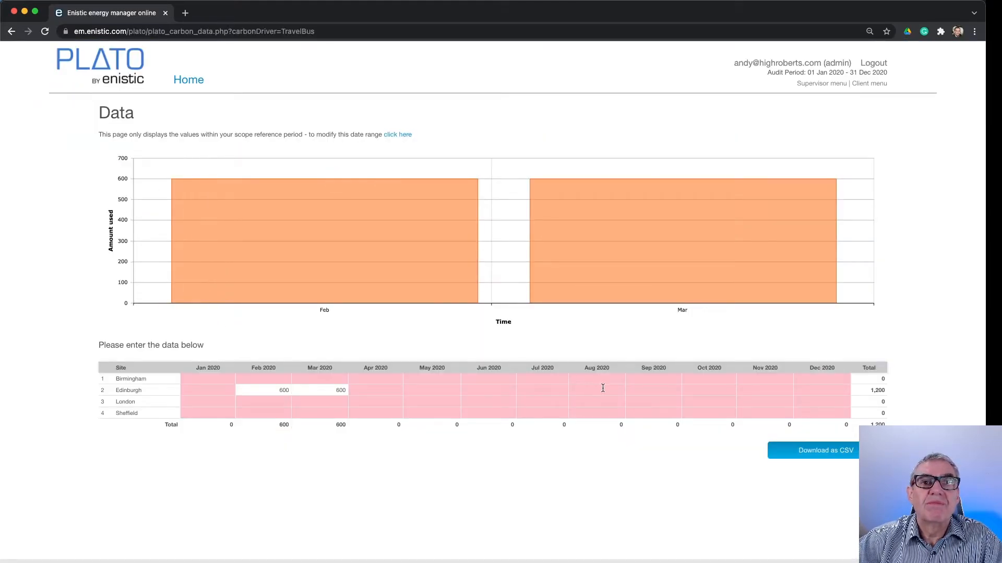
left_click(189, 80)
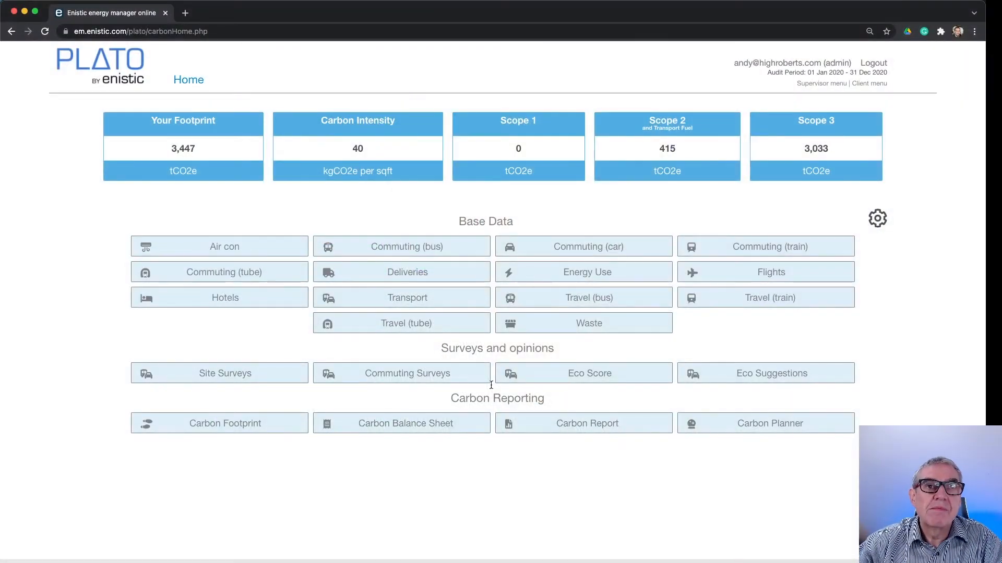
Open the hotel stays data and enter 36 nights for Sheffield in March 2020
left_click(232, 298)
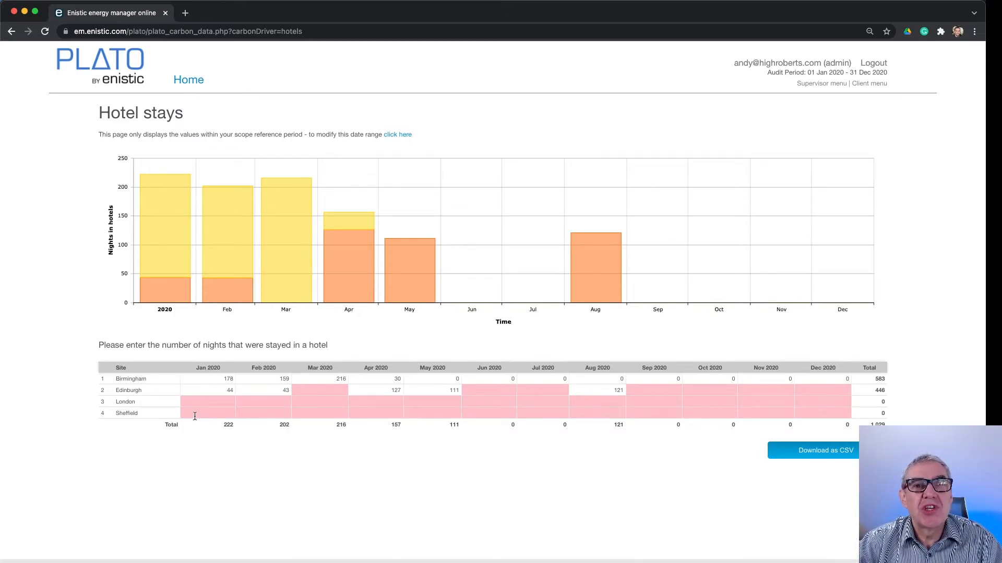
left_click(324, 413)
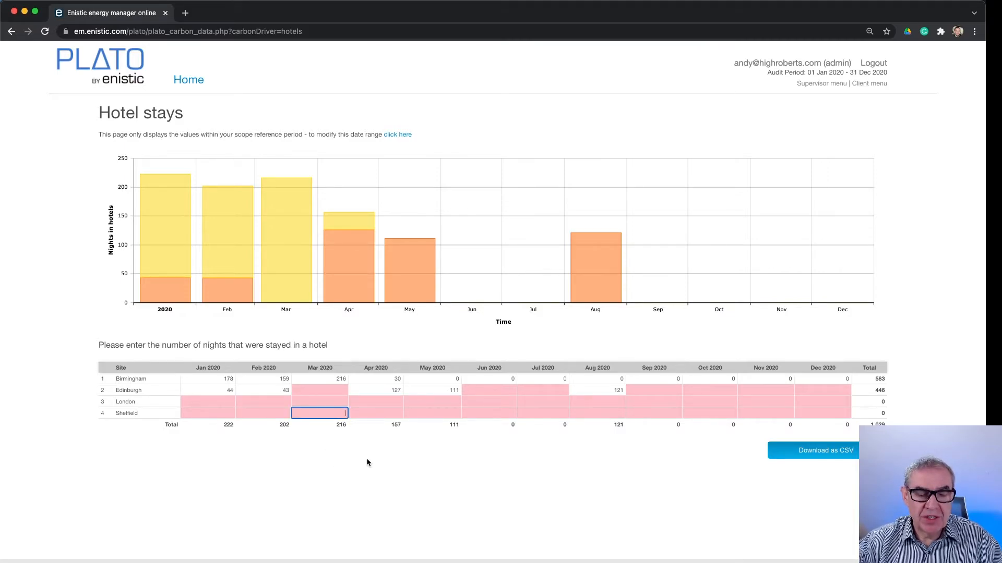
type("12")
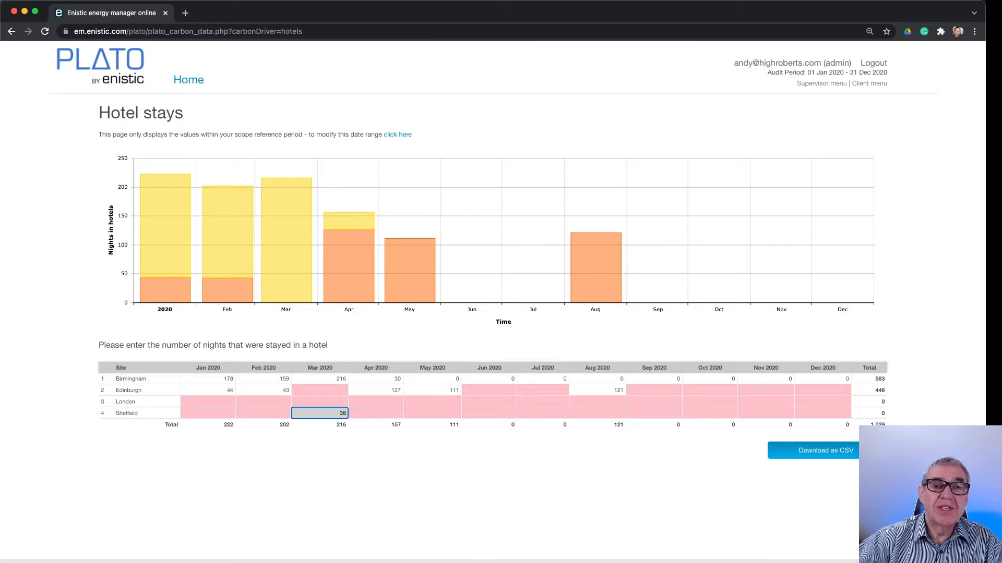
key("Tab")
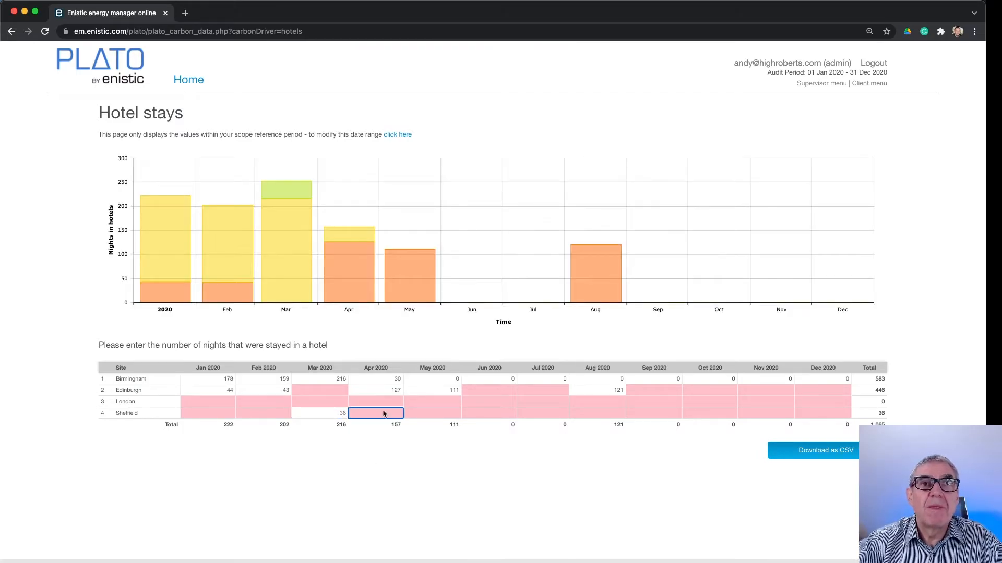
Open the waste data from the home page and enter 100 kg for Edinburgh in July 2020
mouse_move(302, 261)
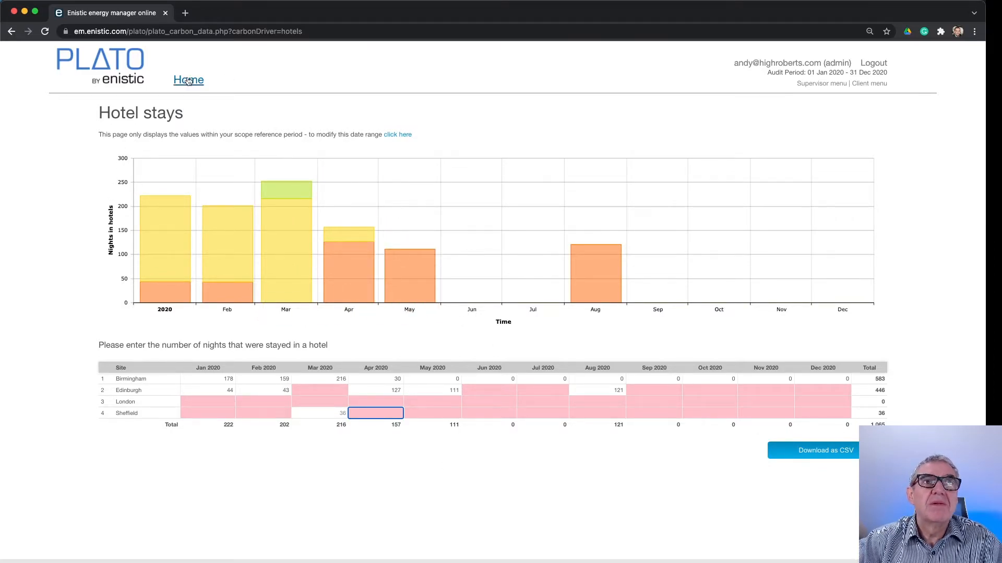
left_click(191, 78)
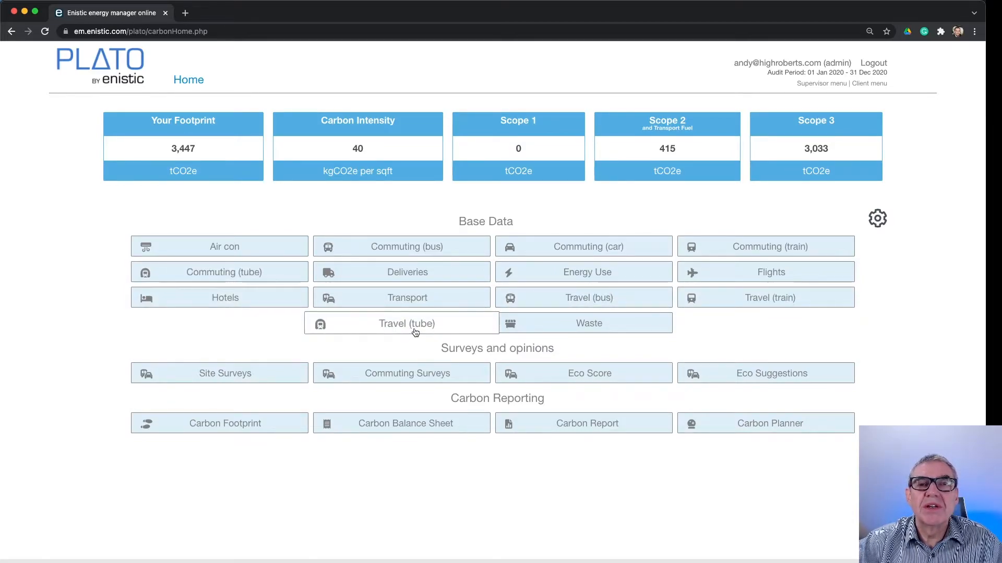
left_click(592, 325)
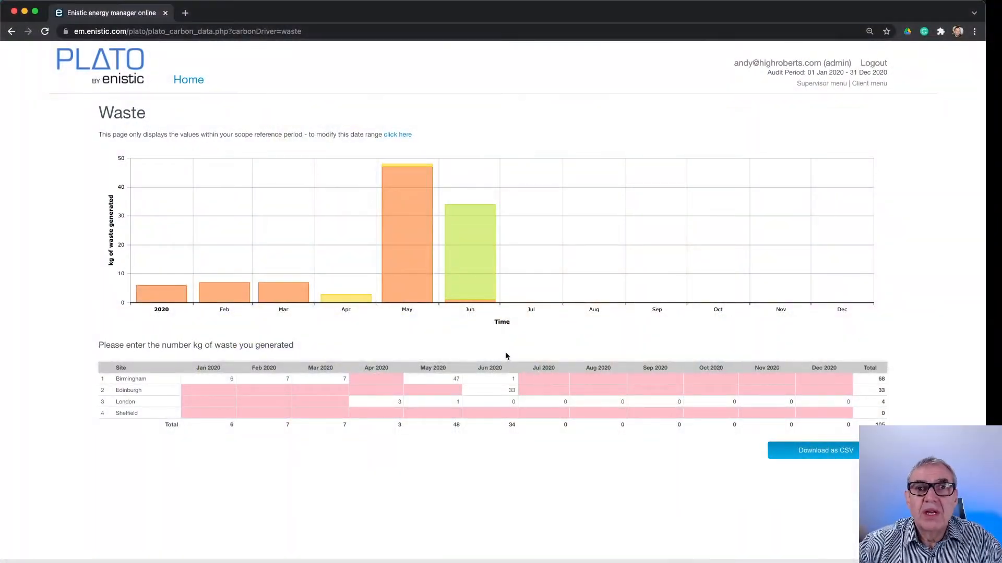
left_click(543, 401)
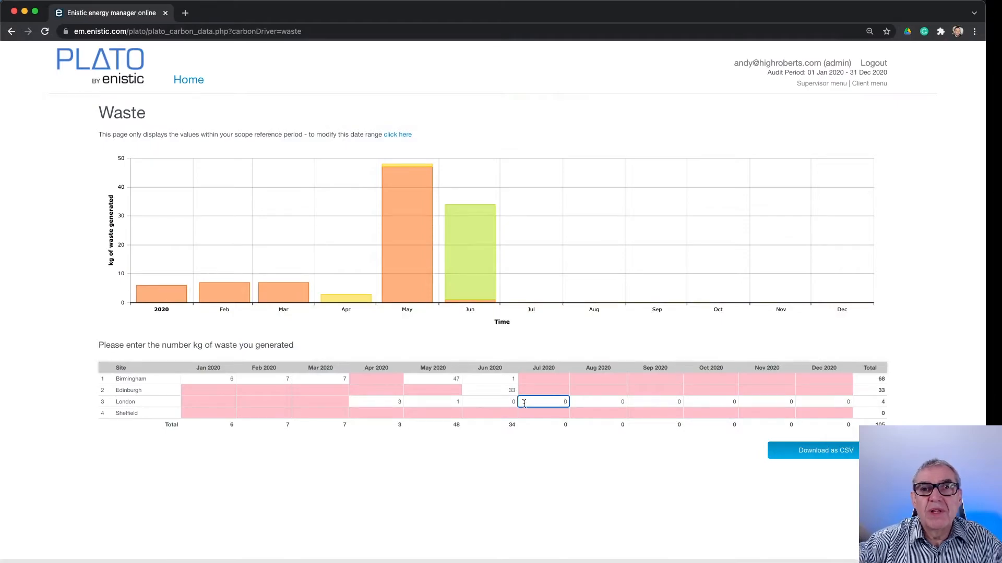
left_click(545, 391)
type("100")
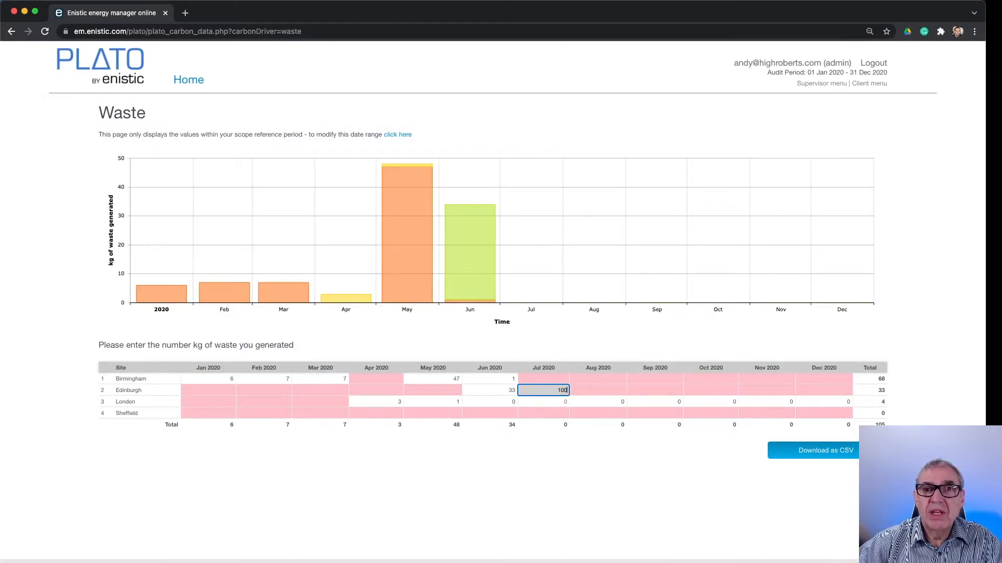
key("Tab")
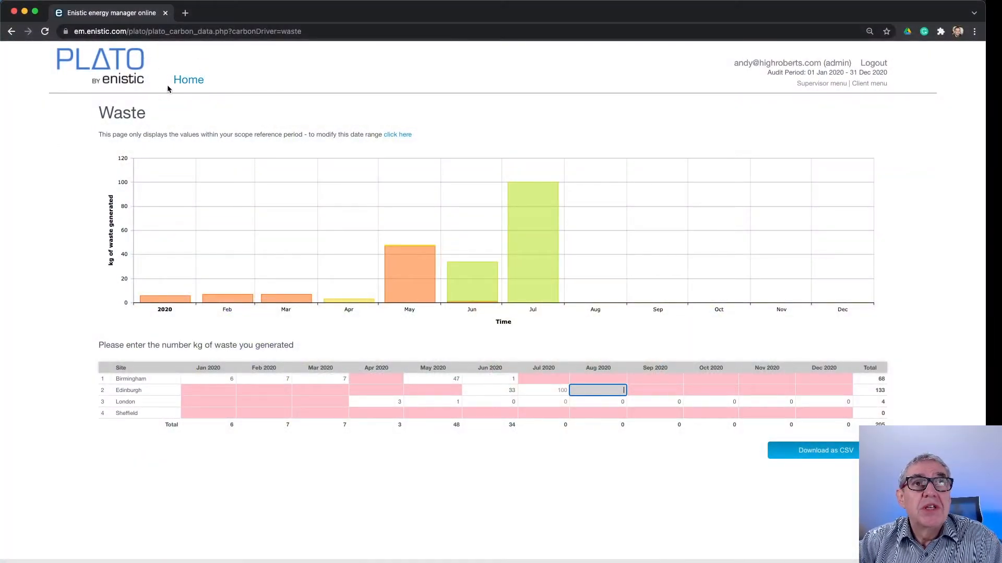
Open the train commuting data from the home page and select Edinburgh's March 2020 entry
left_click(179, 84)
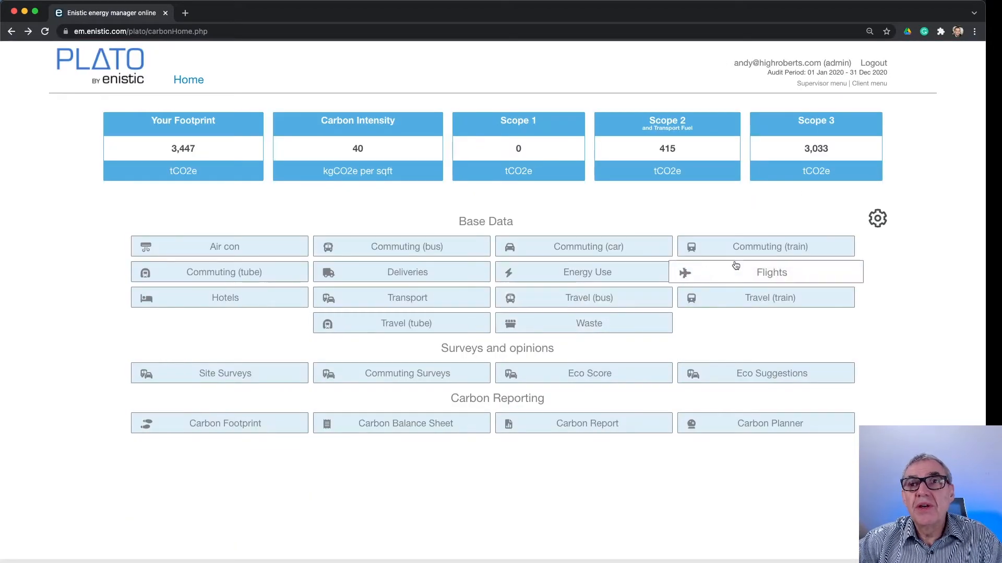
left_click(775, 253)
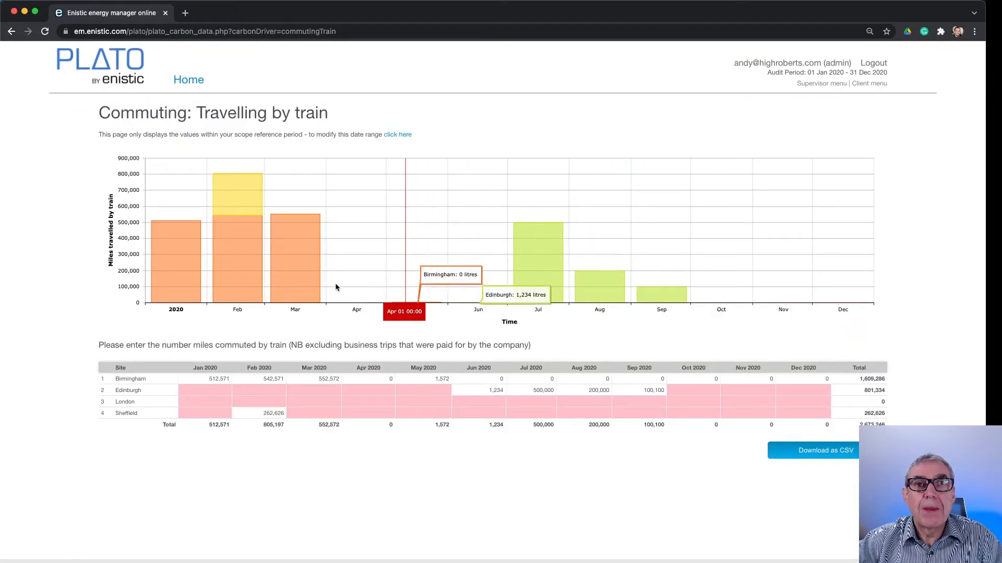
left_click(319, 392)
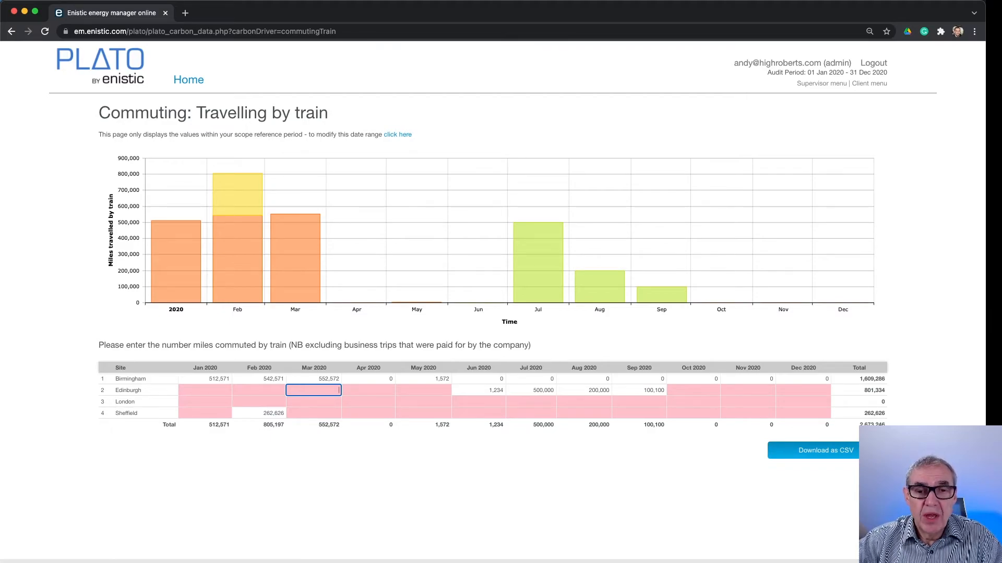
Switch to the Carbon Survey in the iPhone simulator and set the car commute to 120 miles, Petrol, > 2 litres
key("super+Tab")
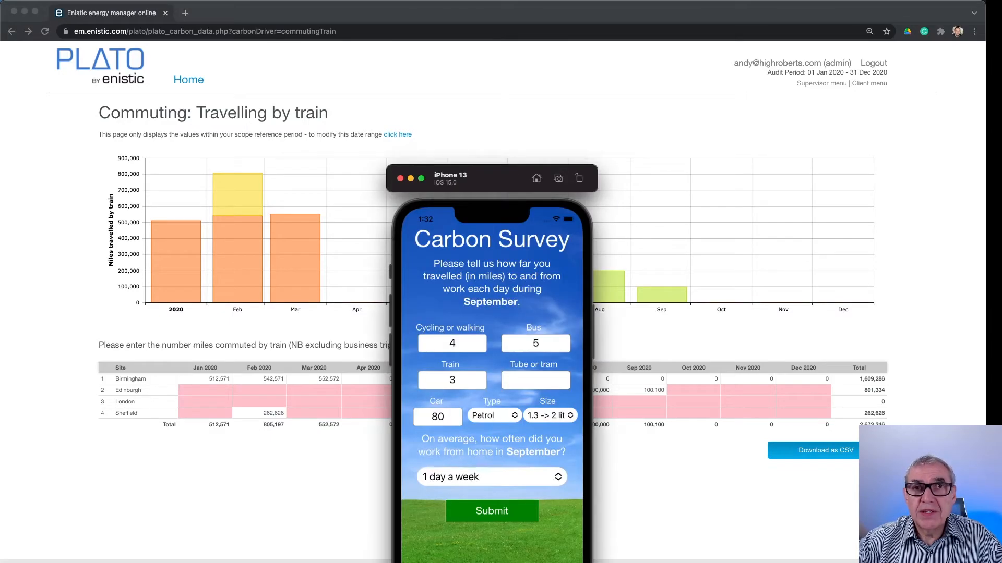
left_click_drag(473, 176, 688, 70)
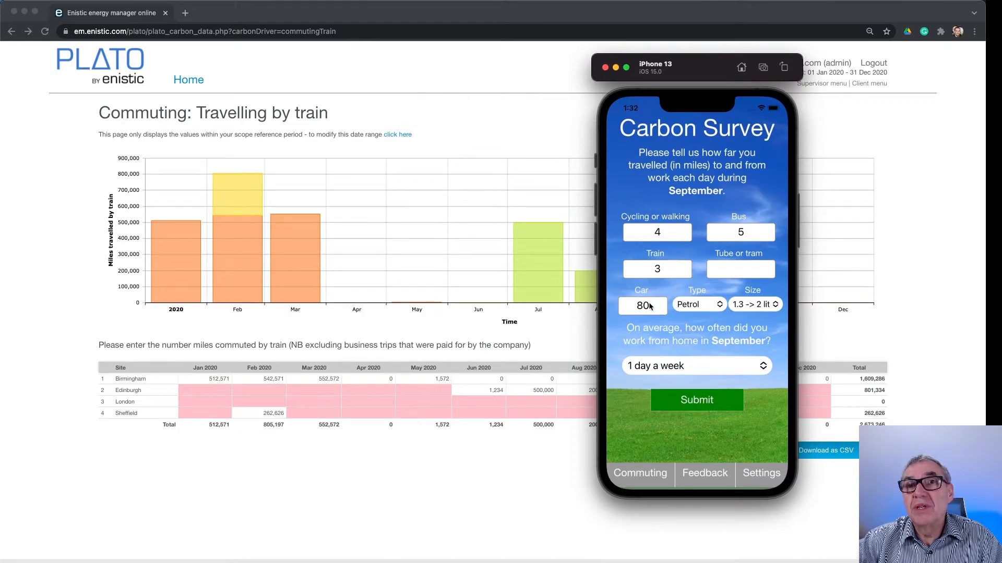
left_click(744, 309)
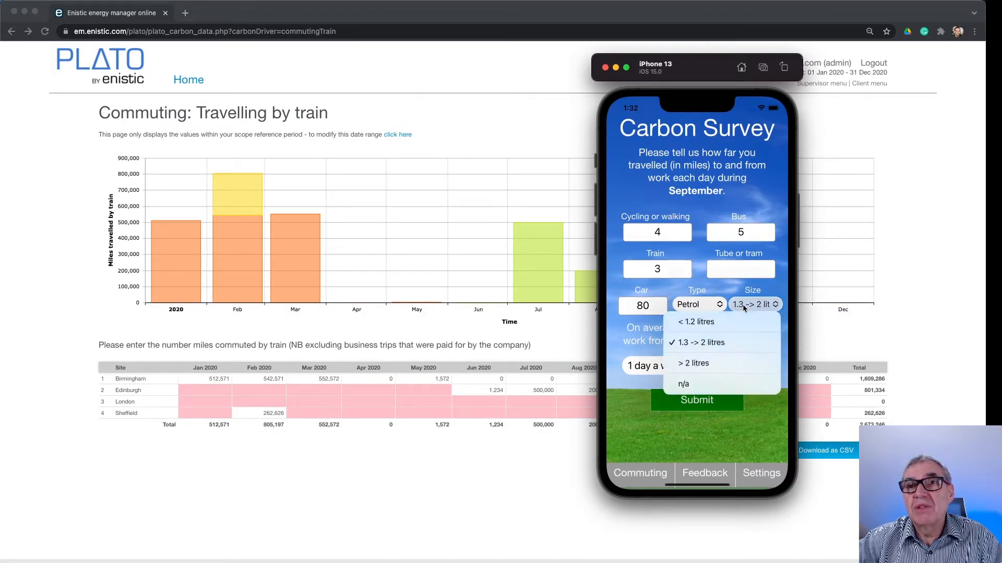
left_click(700, 365)
left_click(649, 307)
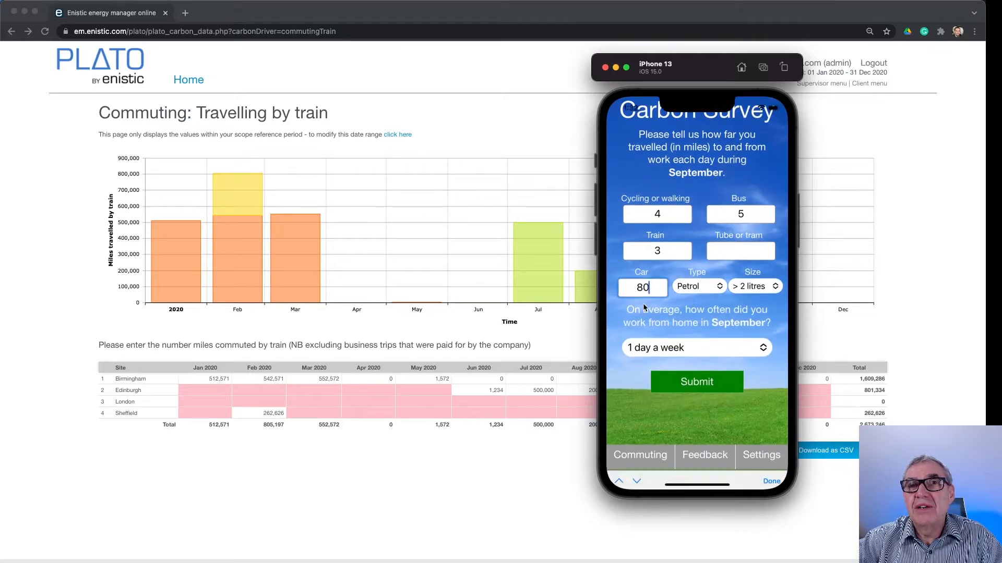
double_click(644, 288)
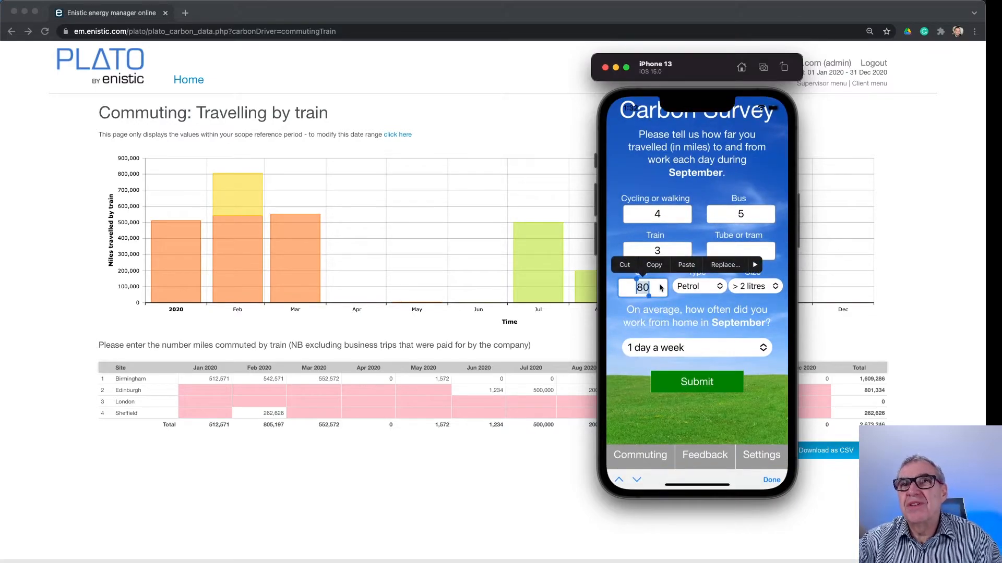
type("120")
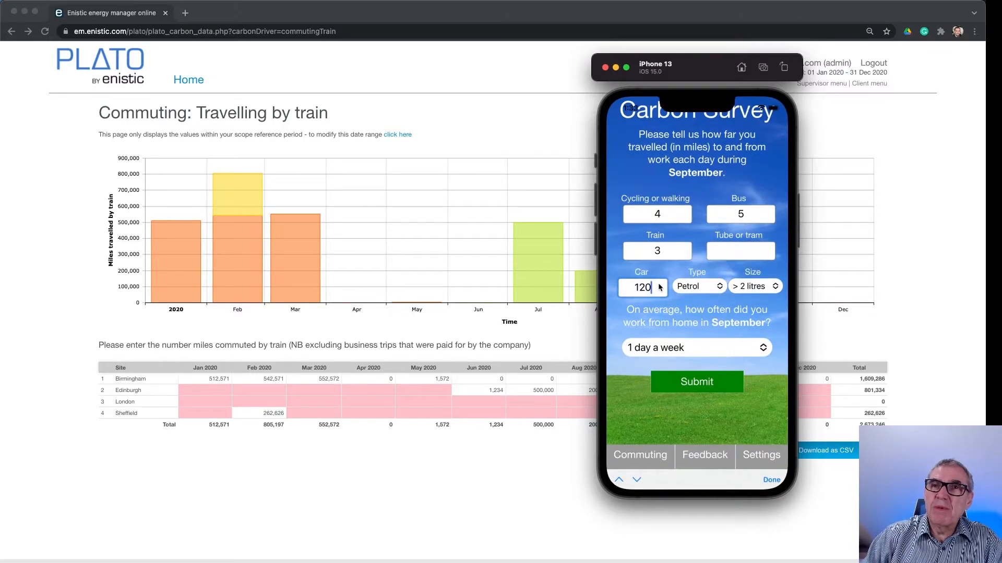
key("Tab")
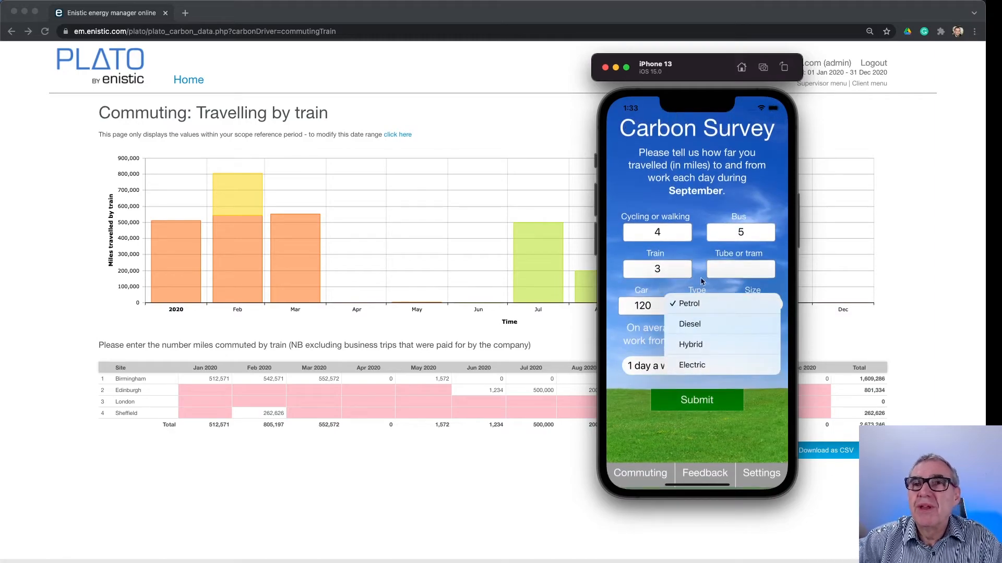
left_click(694, 303)
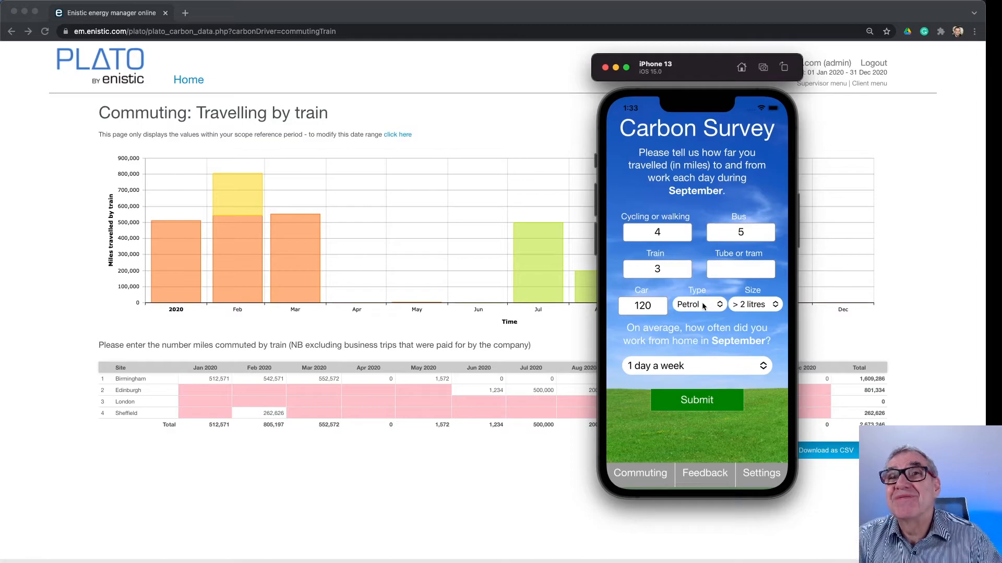
Submit the September commuting survey, dismiss the carbon score history and return to the browser
left_click(700, 400)
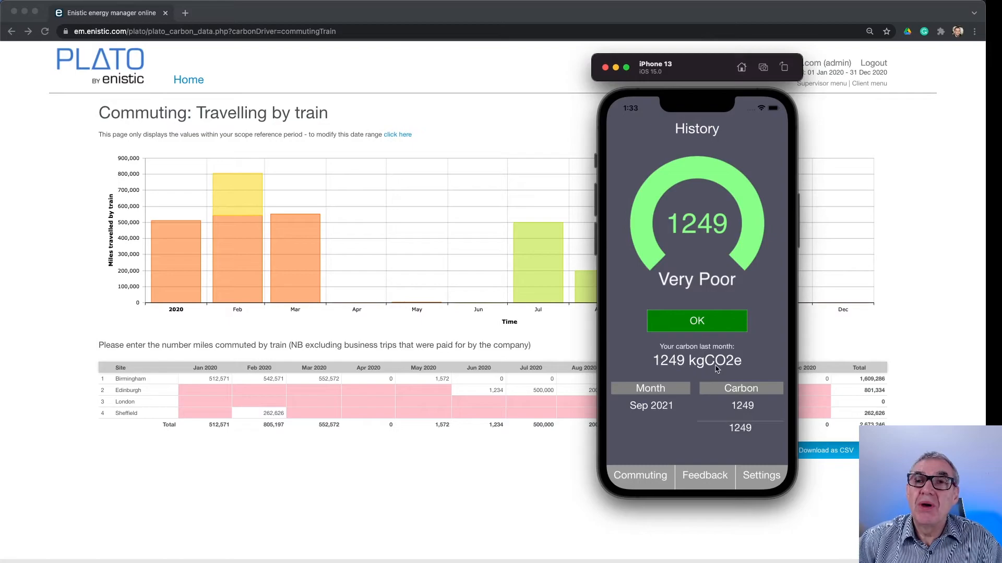
left_click(693, 323)
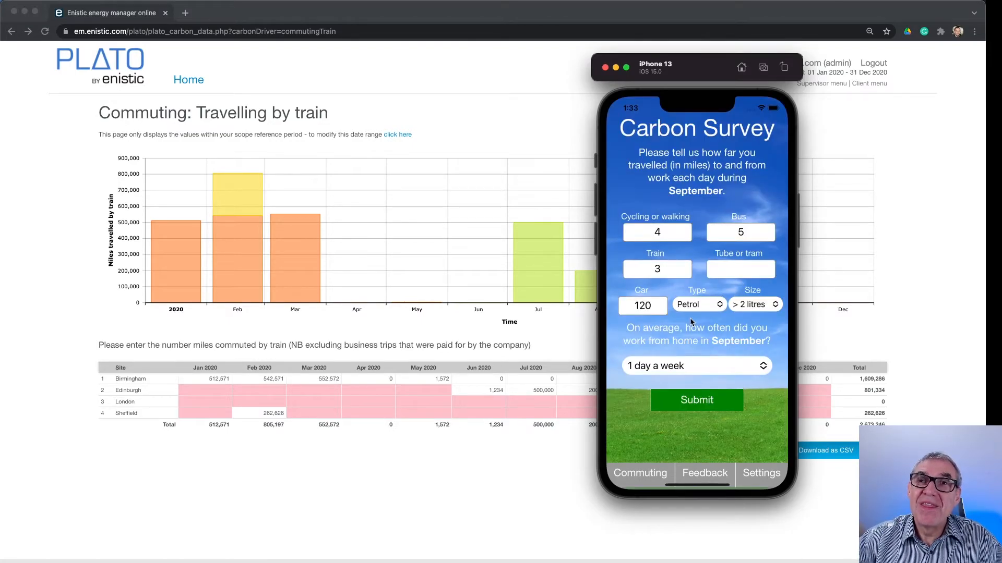
left_click(385, 331)
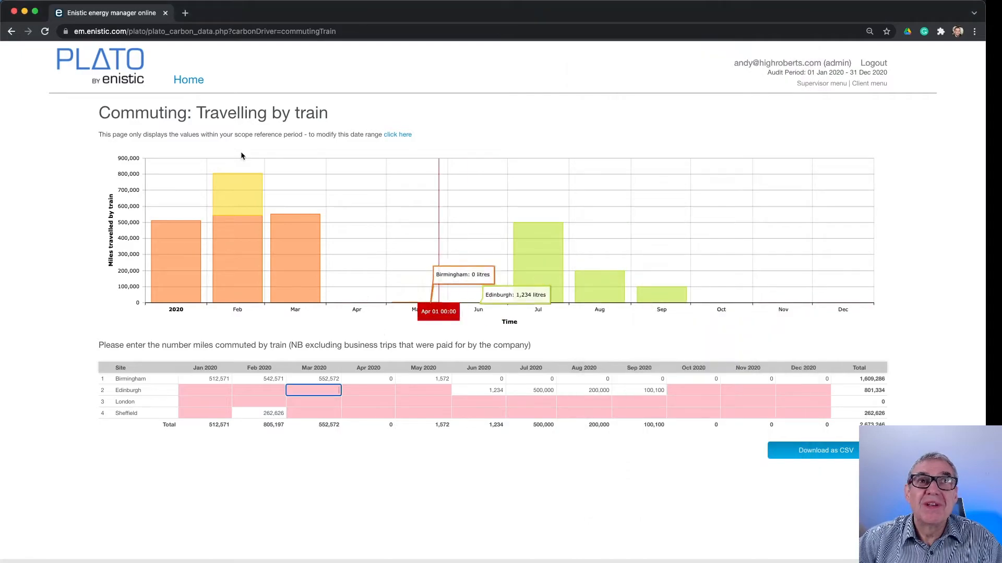
Open the commuting surveys, examine the staff survey summary and response table, and return to the home page
left_click(185, 82)
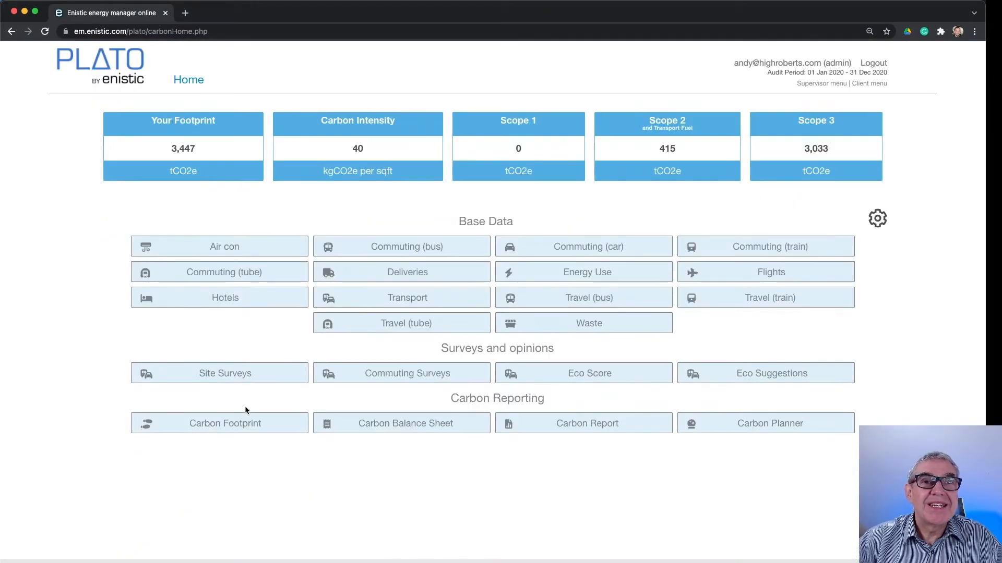
left_click(390, 373)
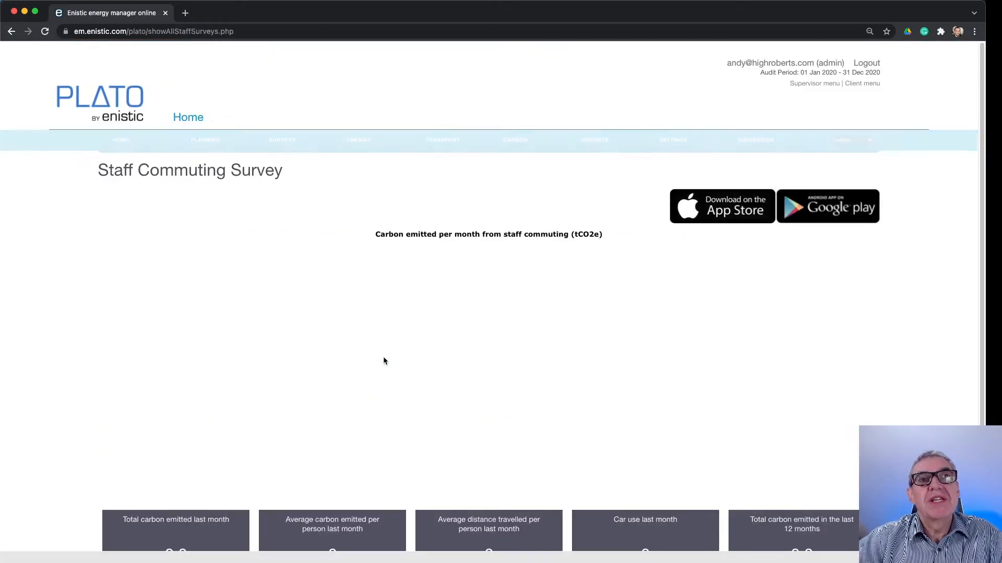
scroll(328, 359, "down", 1)
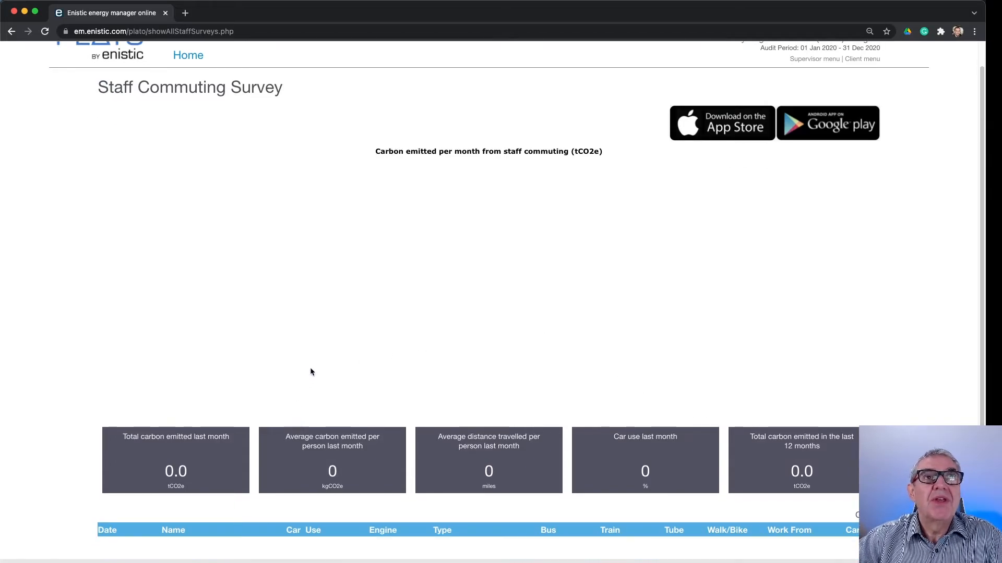
scroll(334, 339, "up", 1)
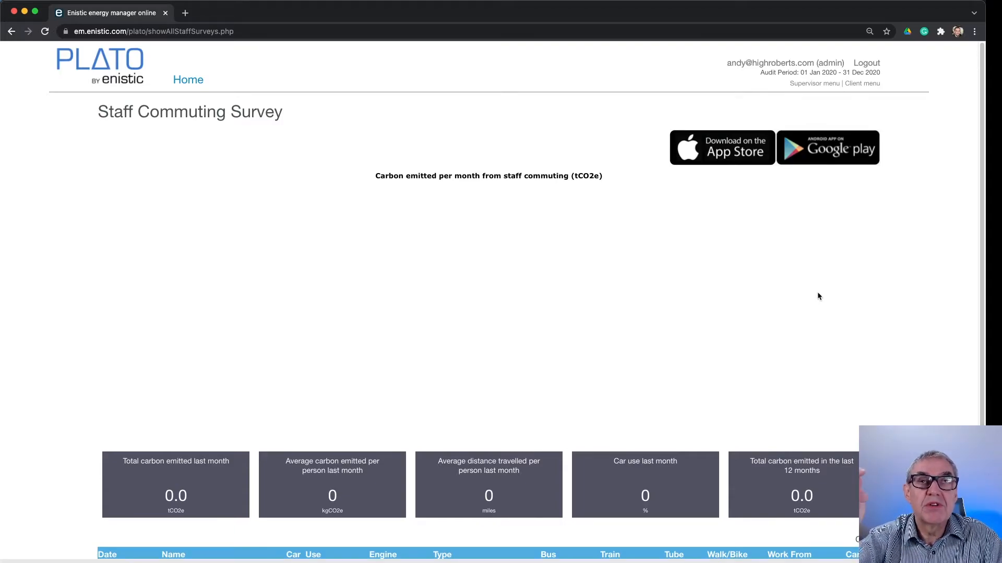
left_click(182, 80)
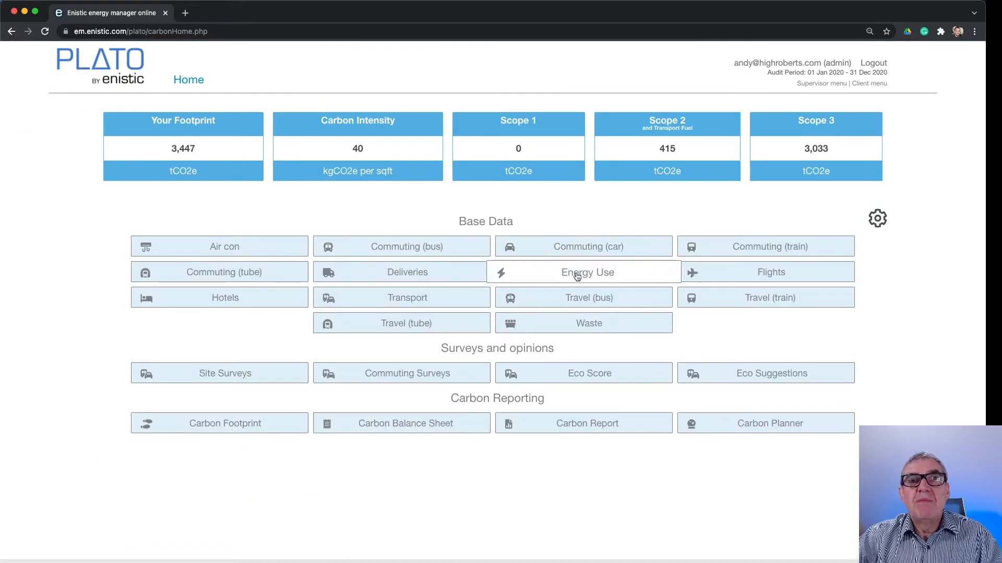
Open the delivery types from the deliveries data and start a new delivery category, pointing out the van and truck LTL and FL mileage fields
left_click(411, 275)
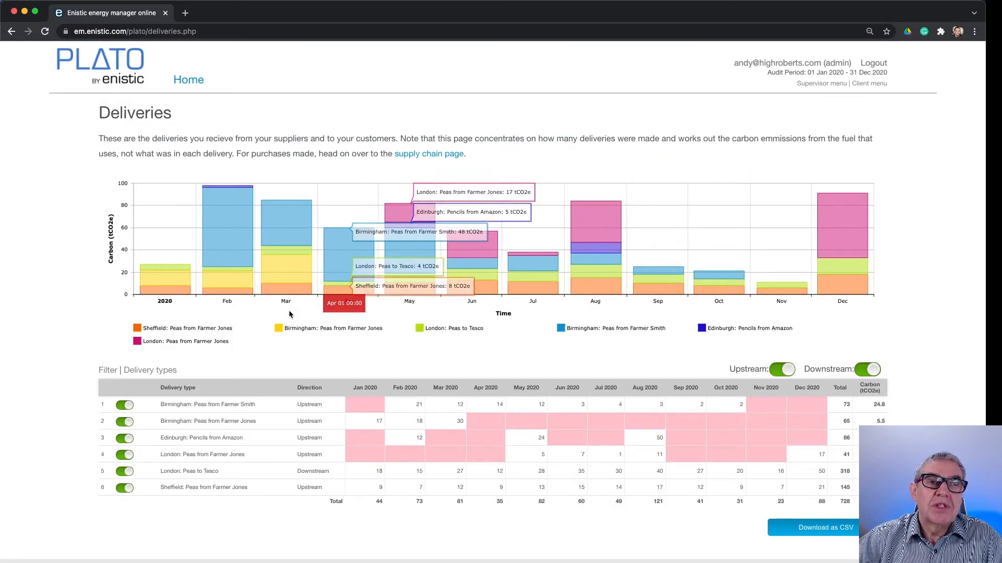
left_click(169, 374)
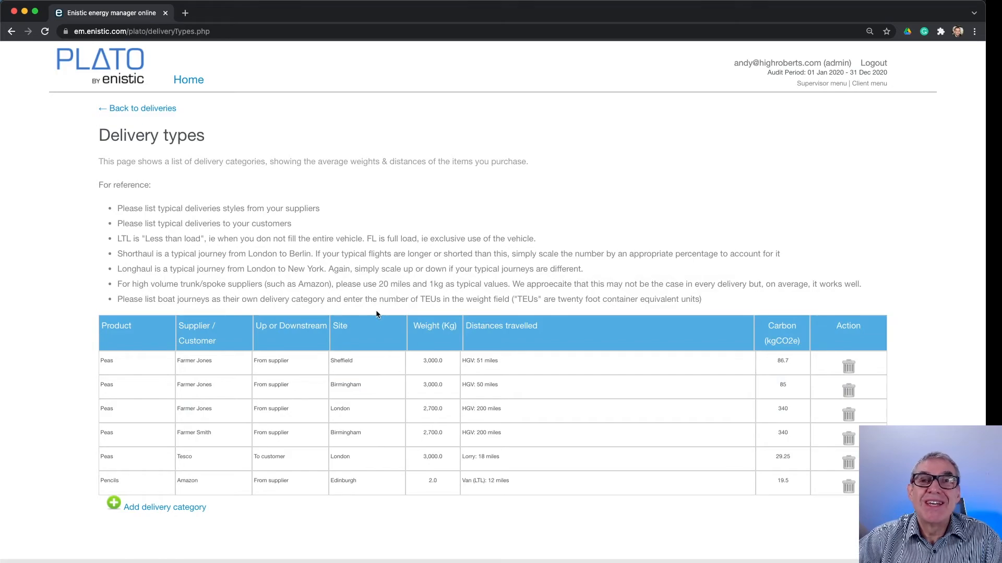
left_click(191, 509)
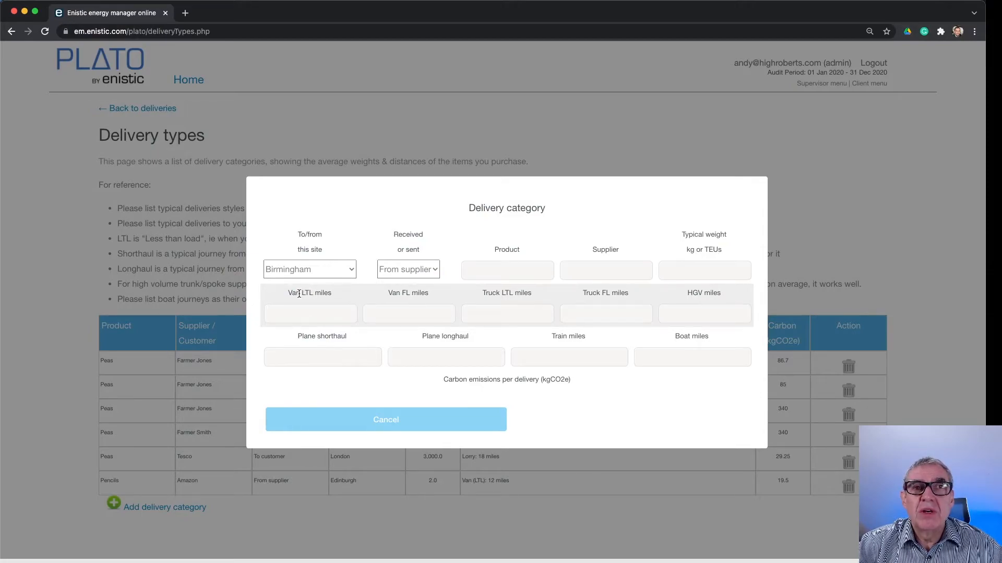
left_click_drag(294, 292, 320, 292)
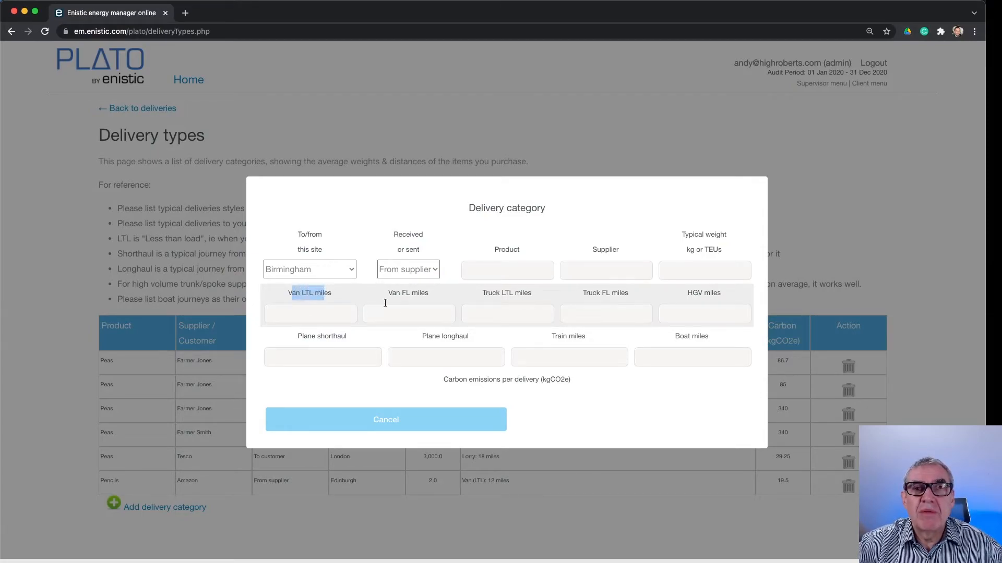
left_click_drag(392, 295, 419, 293)
left_click_drag(598, 294, 610, 301)
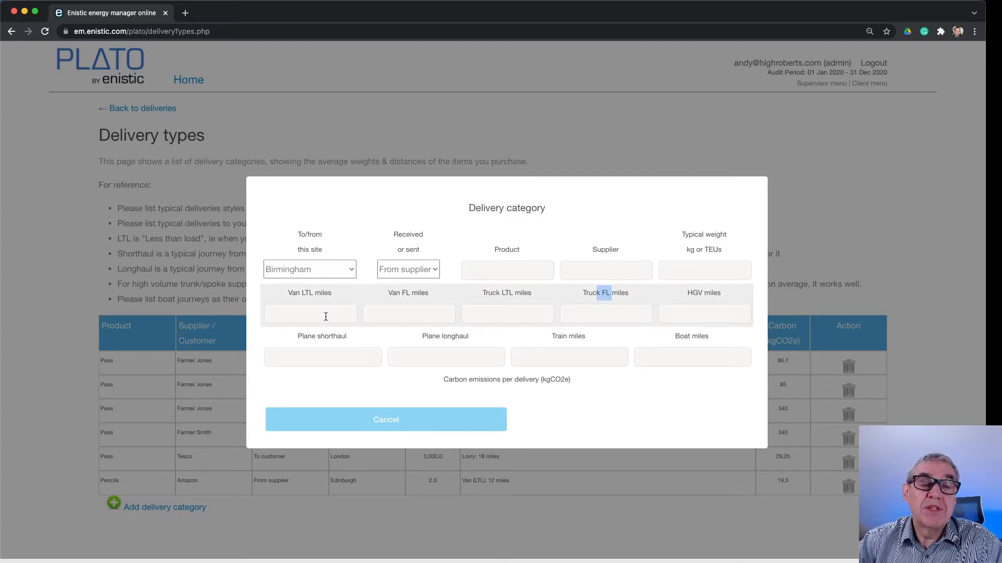
Try the To customer direction for the new delivery category, and return it to From supplier
left_click(396, 271)
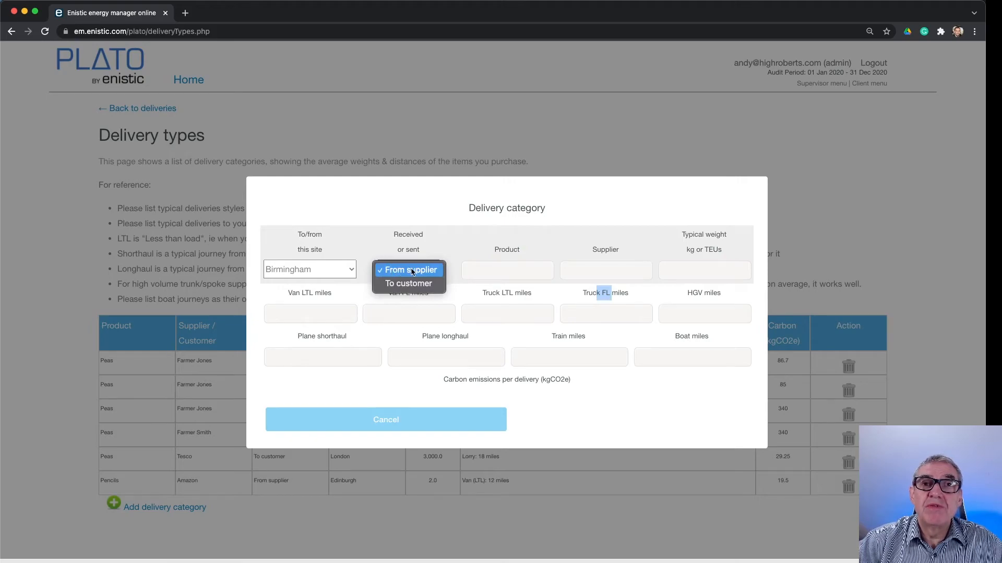
left_click(412, 284)
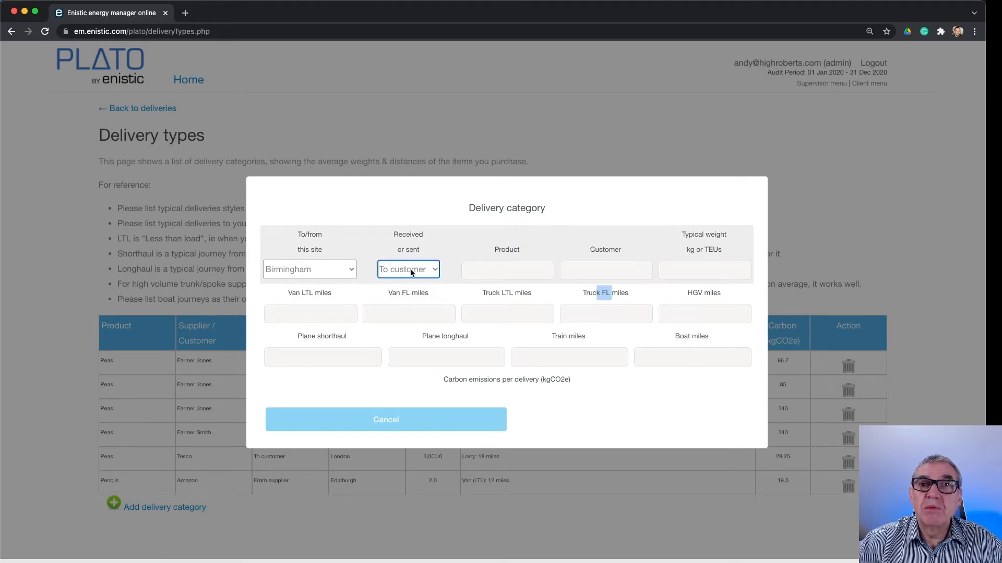
left_click(412, 270)
left_click(413, 258)
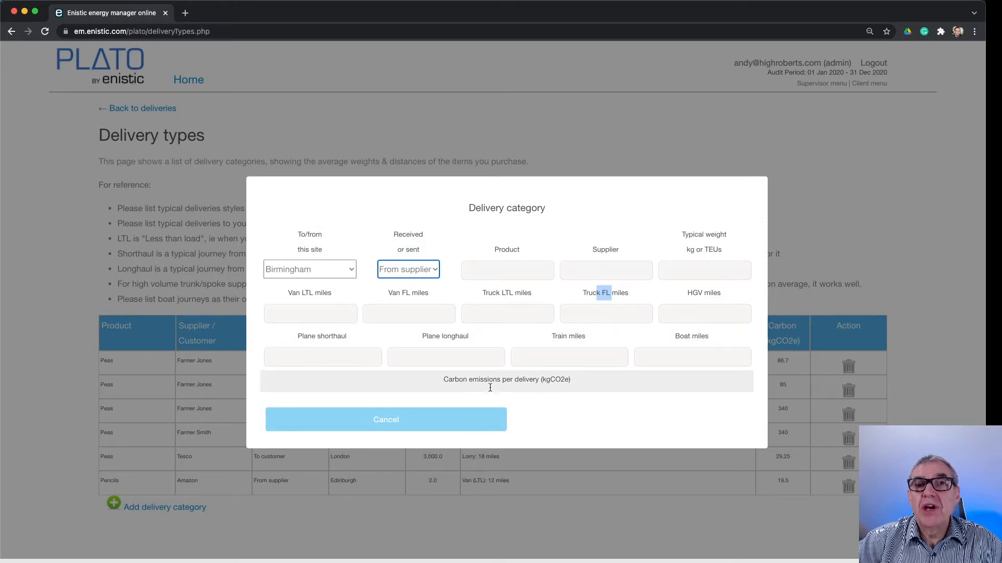
Fill in the Birmingham delivery category with product Pears, supplier Margarets Pears and a typical weight of 2000 kg
left_click(518, 272)
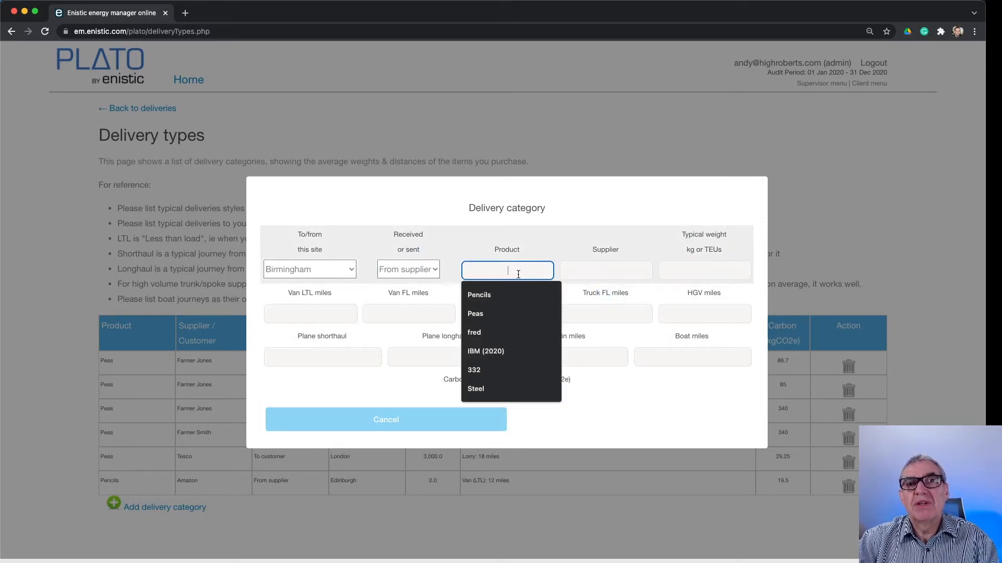
type("Pears")
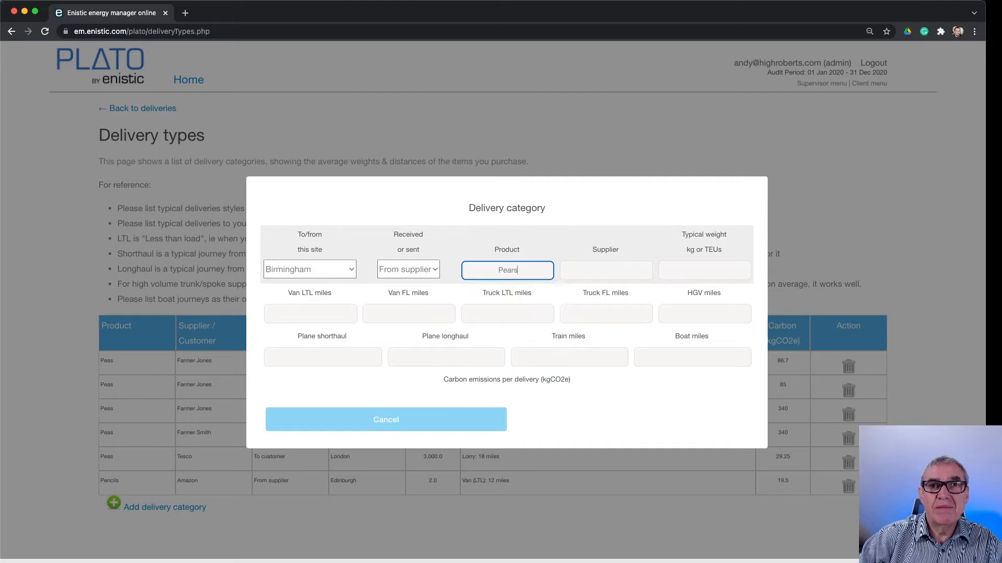
key("Tab")
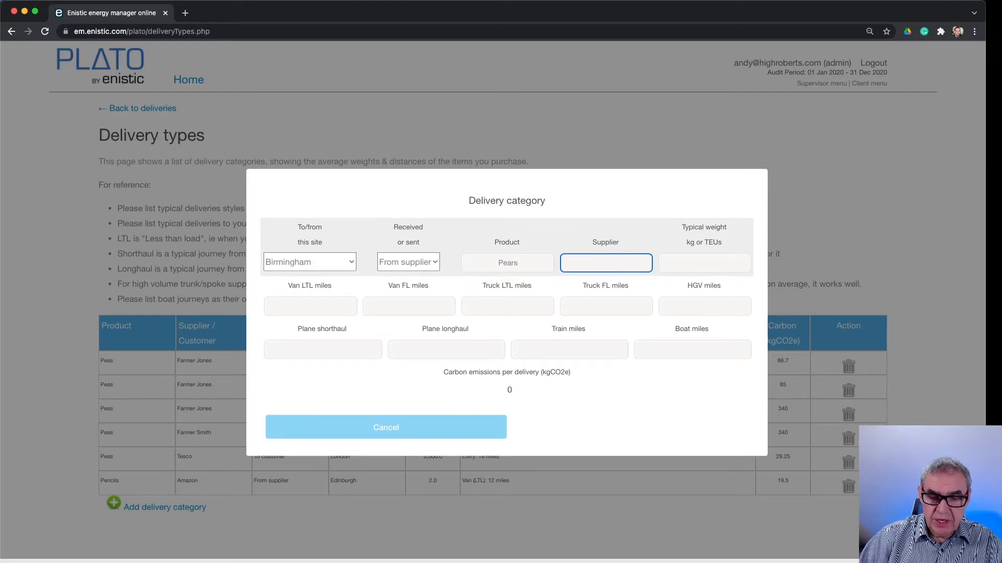
type("Margare")
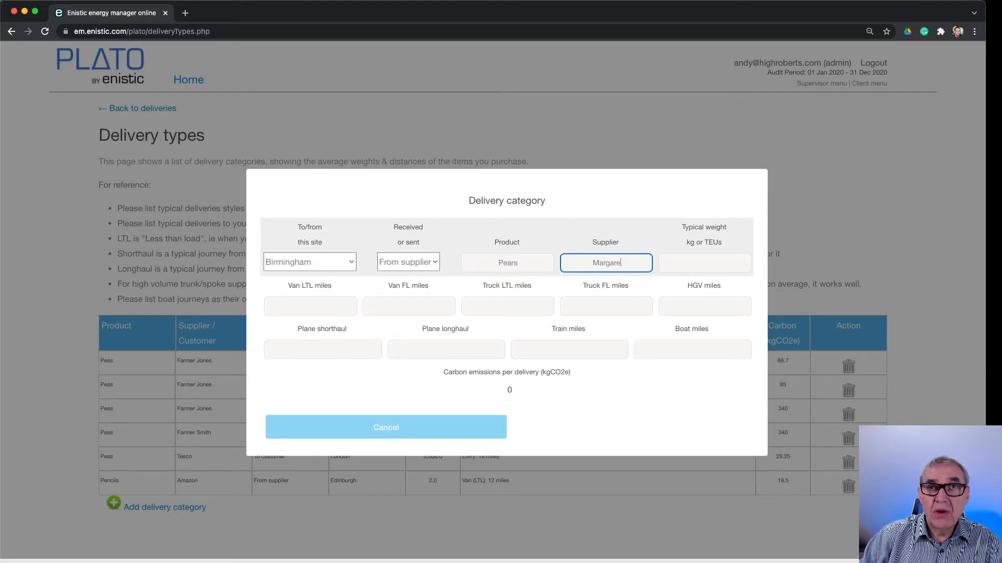
type("ts Pears")
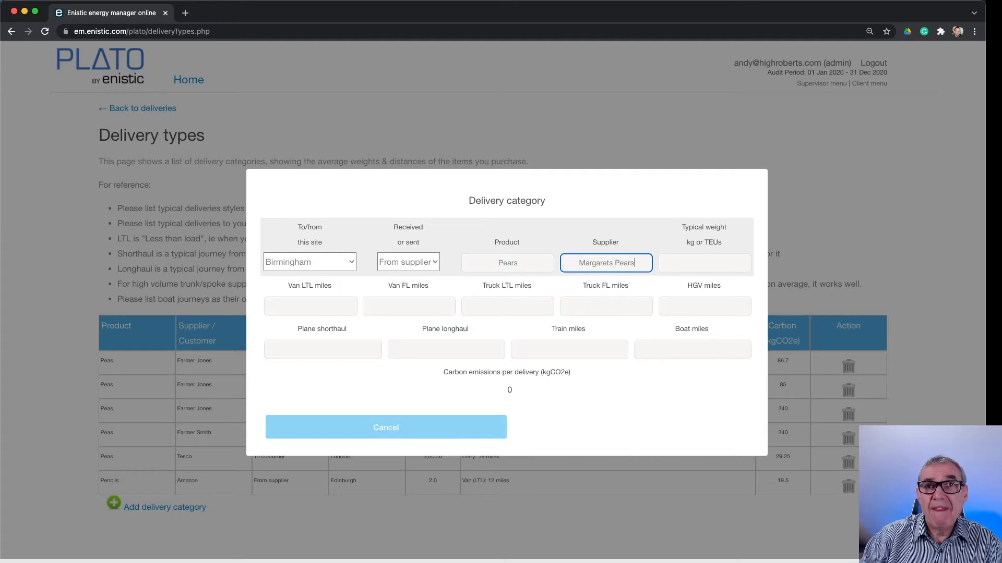
key("Tab")
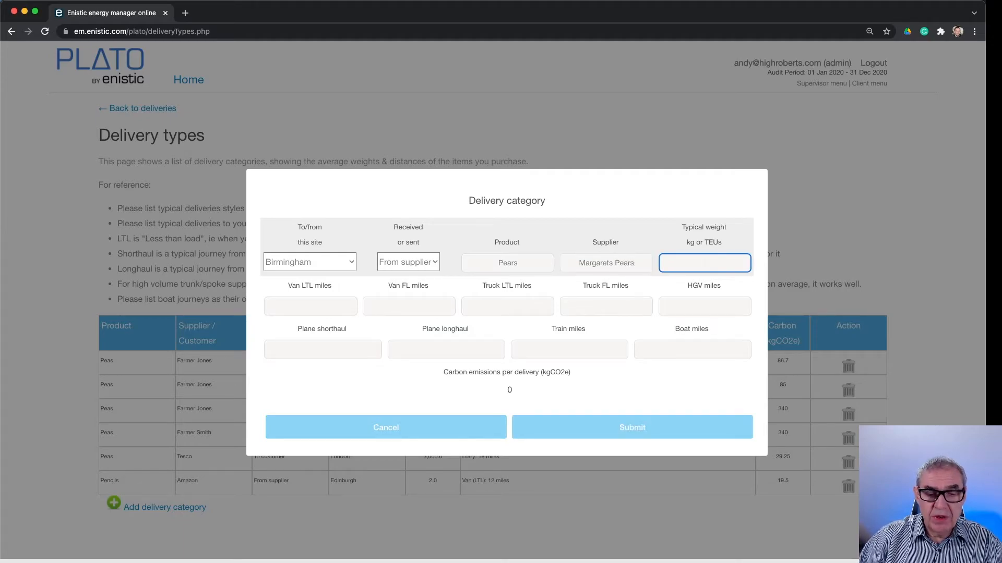
type("2000")
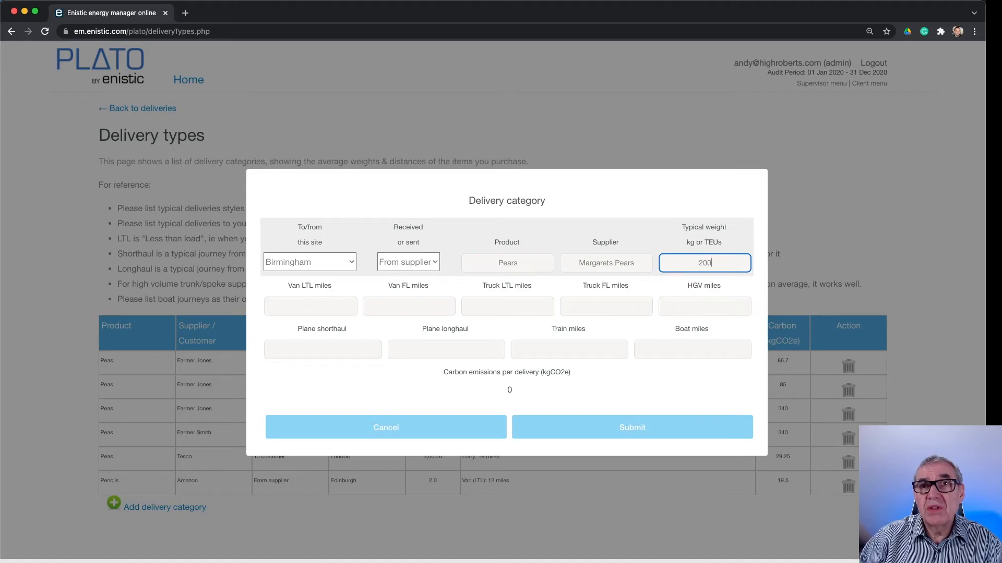
Try a plane shorthaul distance of 1130 for the Pears delivery category, and cancel the new category
key("Tab")
key("Tab")
key("Tab")
key("Tab")
key("Tab")
key("Tab")
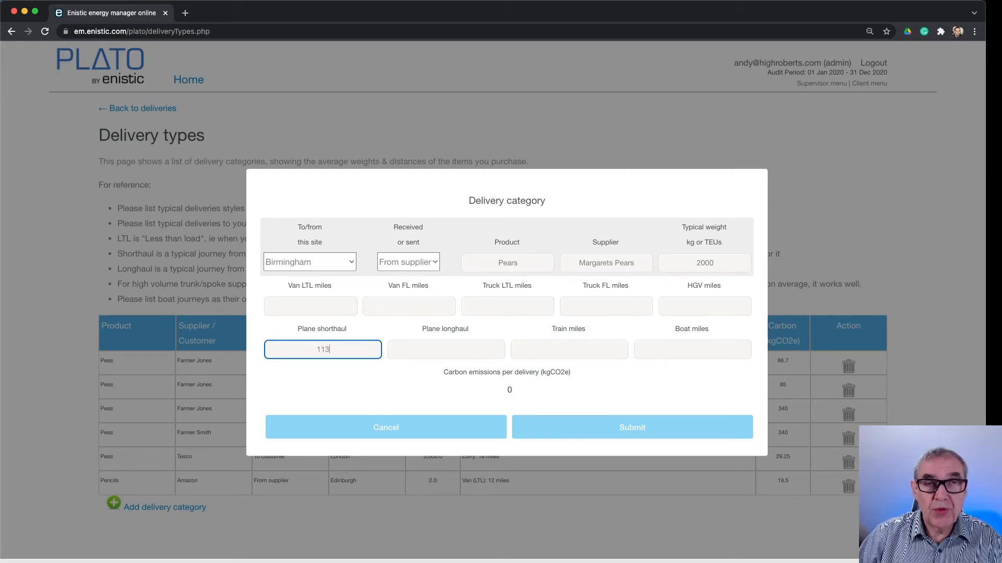
key("Tab")
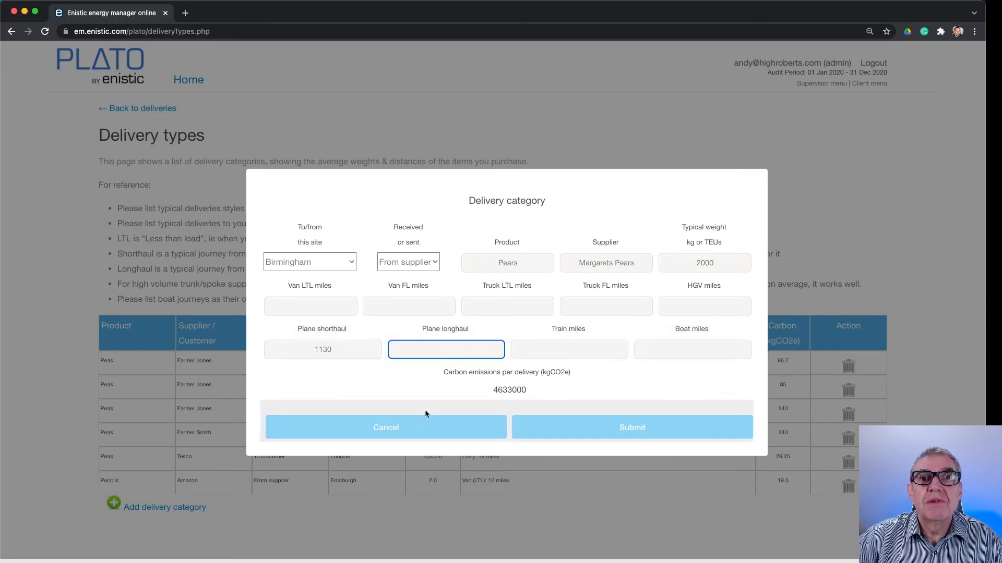
left_click(396, 430)
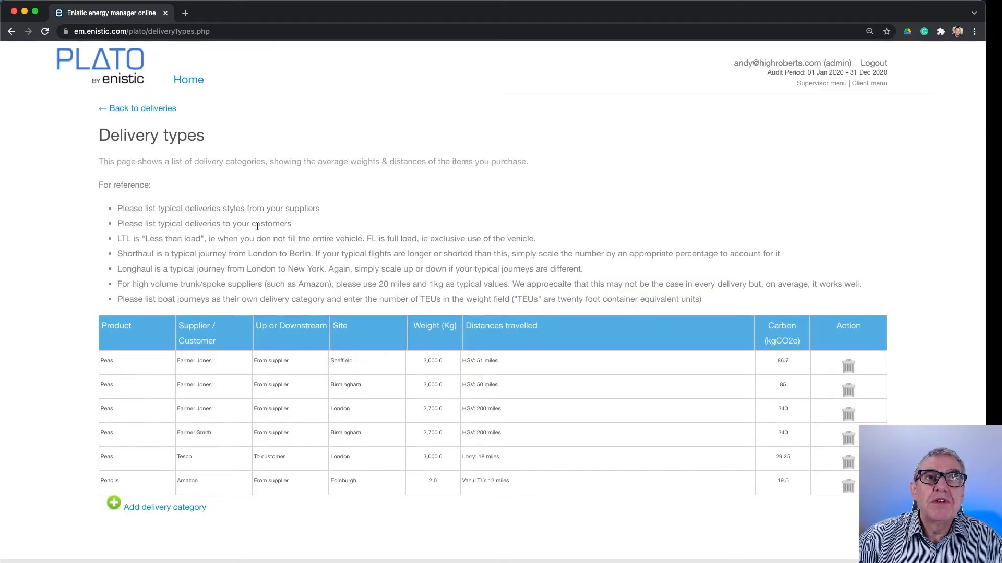
Return to the deliveries overview, view only downstream and only upstream deliveries in turn, and show both again
left_click(151, 110)
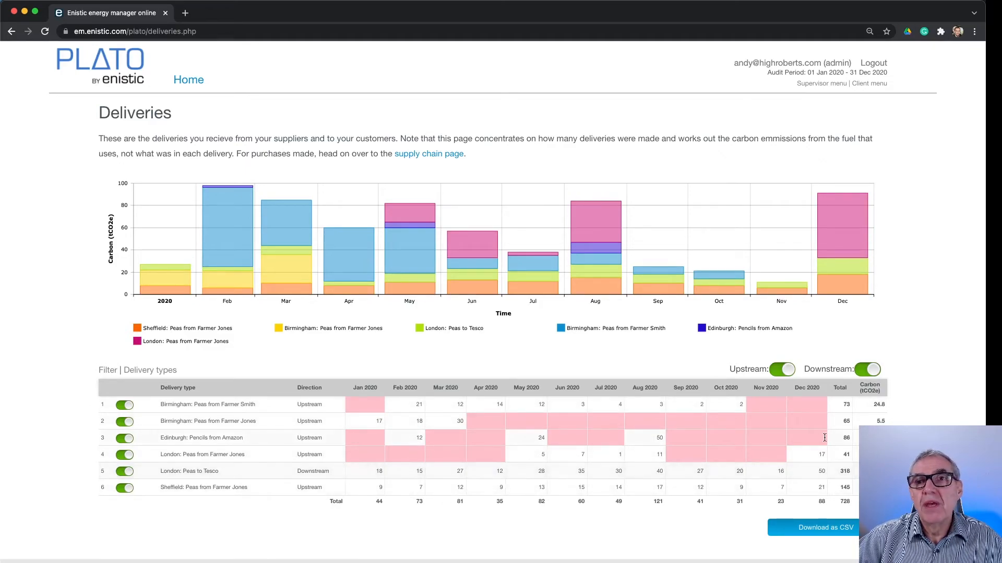
left_click(789, 370)
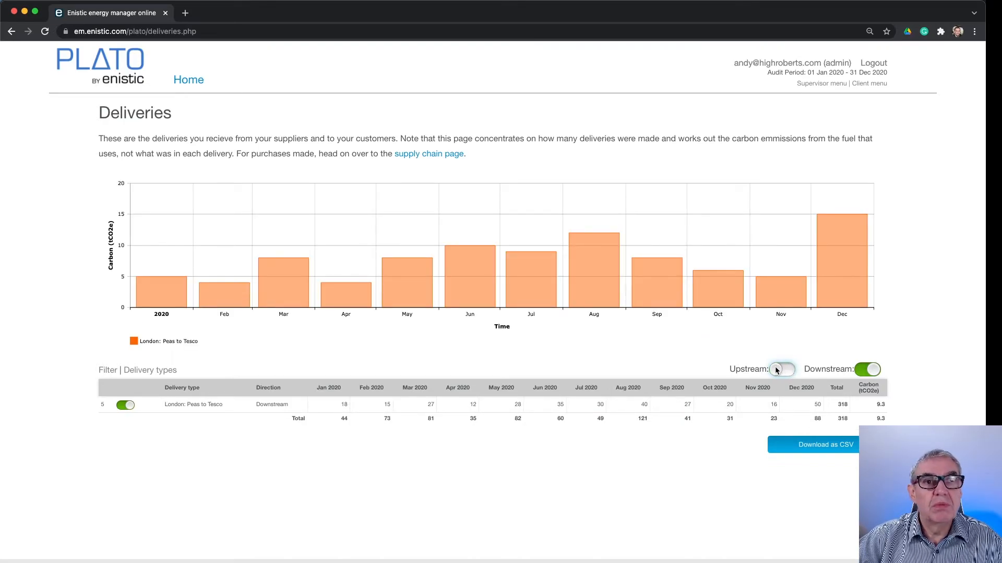
left_click(781, 369)
left_click(867, 369)
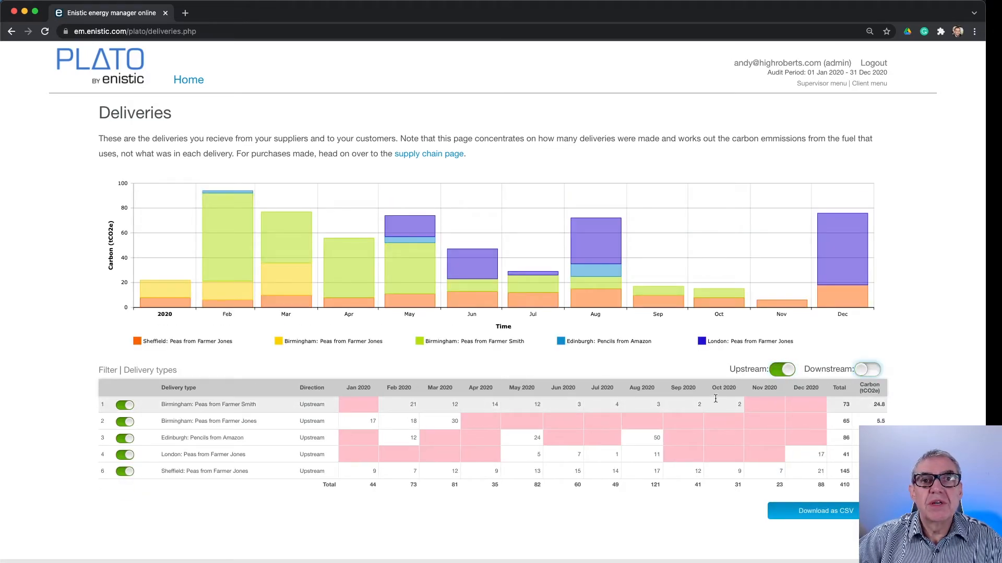
left_click(862, 370)
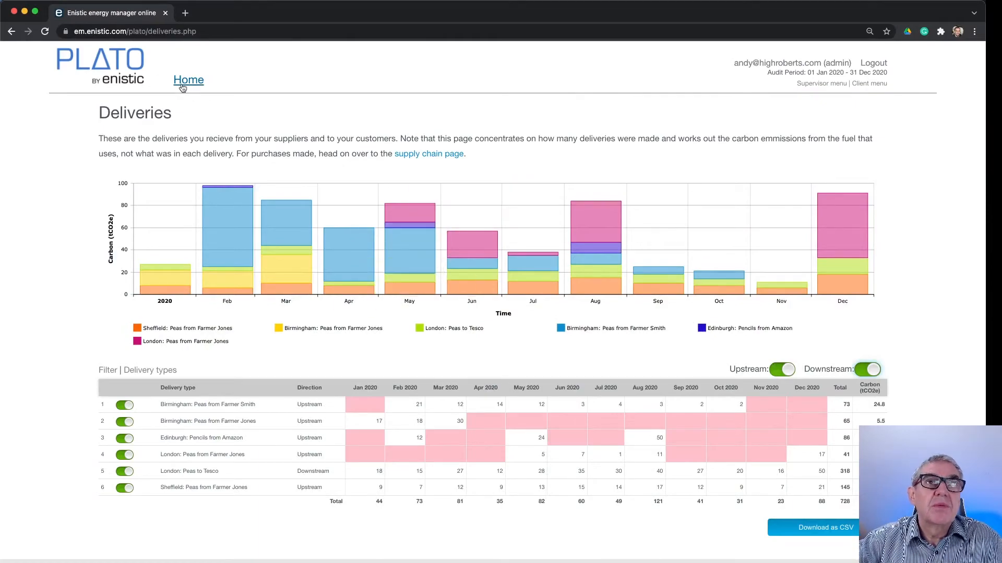
Open the Carbon Footprint report from the home page and toggle the Working from home series in its chart
left_click(183, 85)
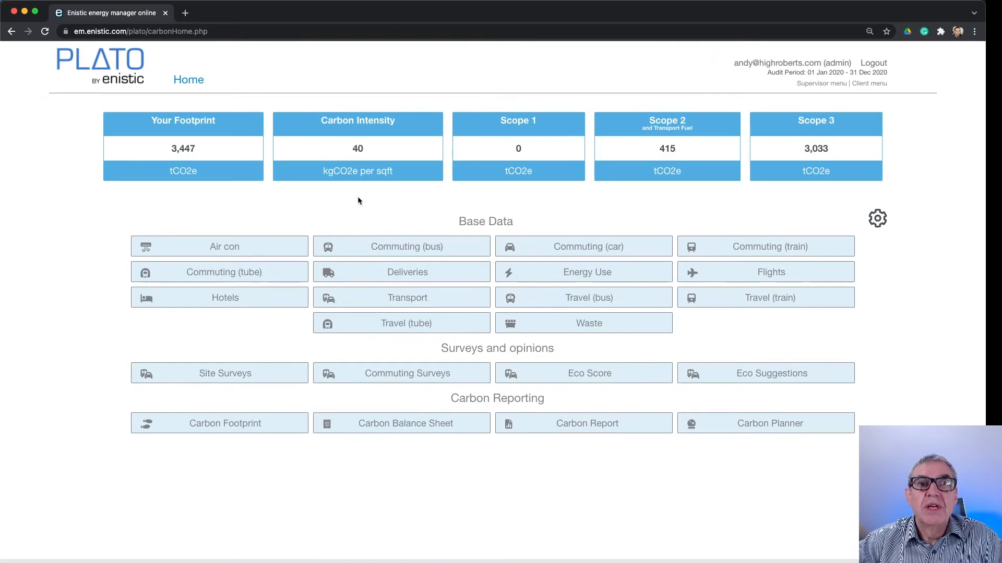
left_click(239, 427)
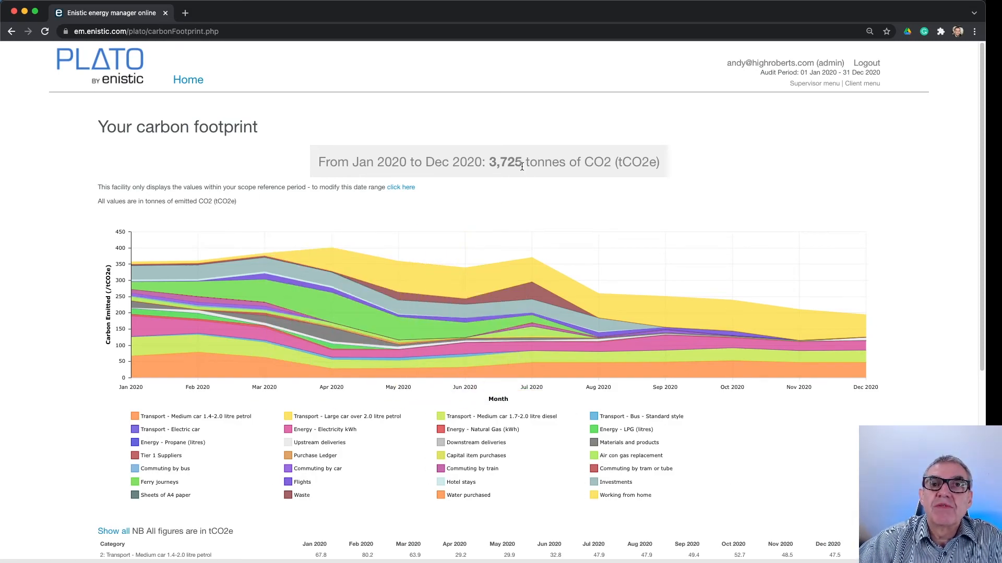
scroll(663, 177, "down", 3)
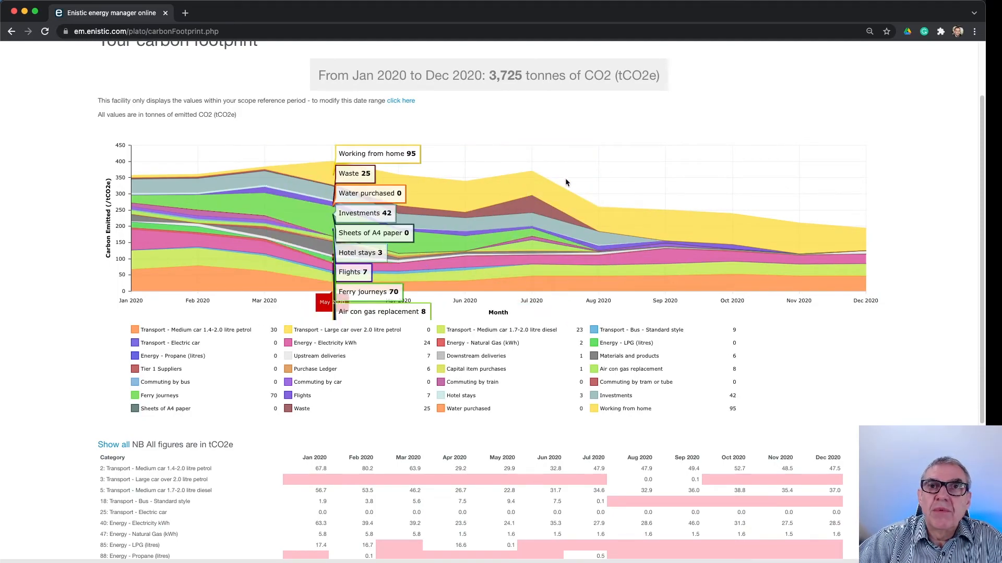
left_click(594, 410)
left_click(594, 411)
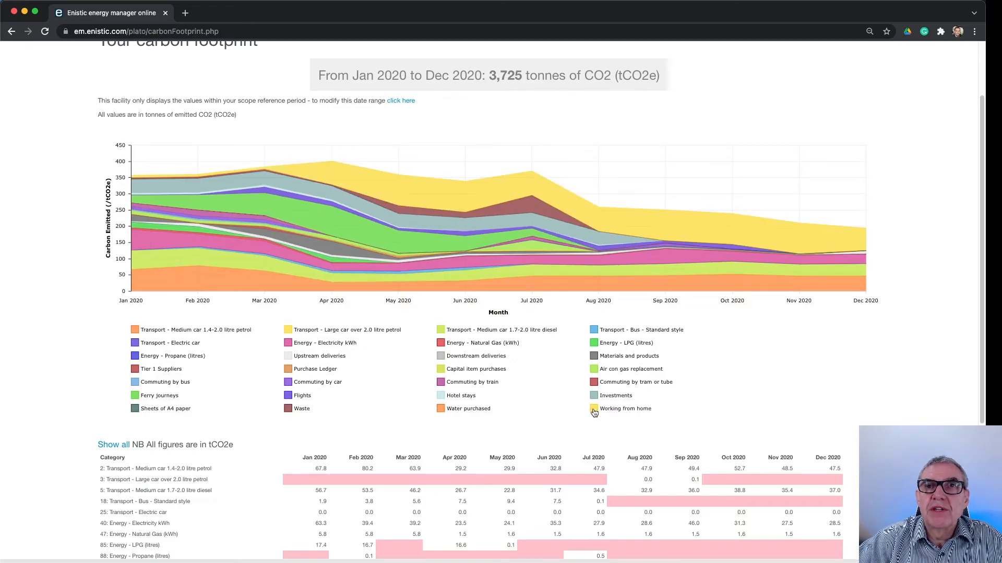
left_click(594, 410)
left_click(595, 411)
Examine the monthly emissions table by category below the footprint chart, and return to the chart
scroll(529, 338, "down", 5)
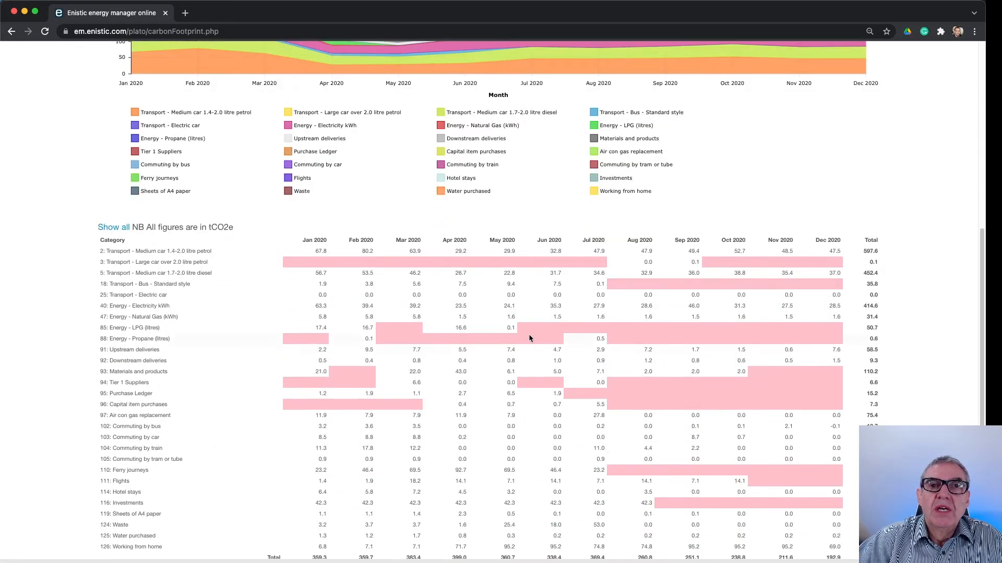
scroll(529, 338, "down", 1)
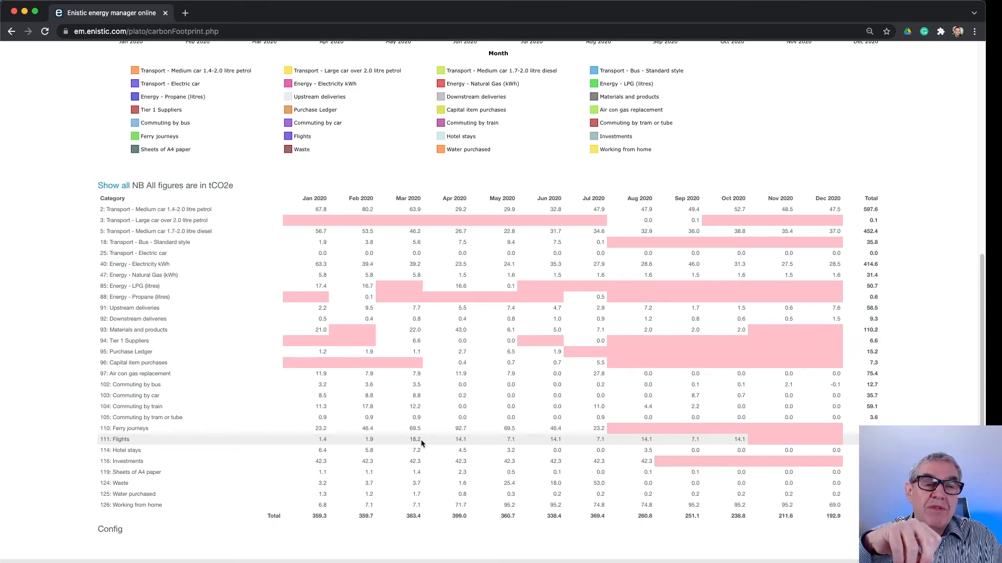
scroll(420, 440, "up", 7)
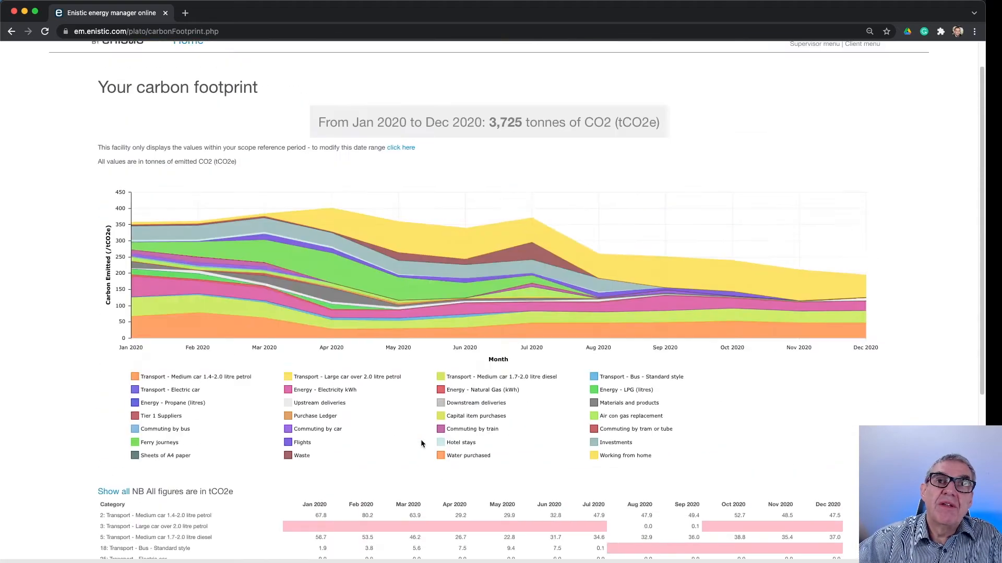